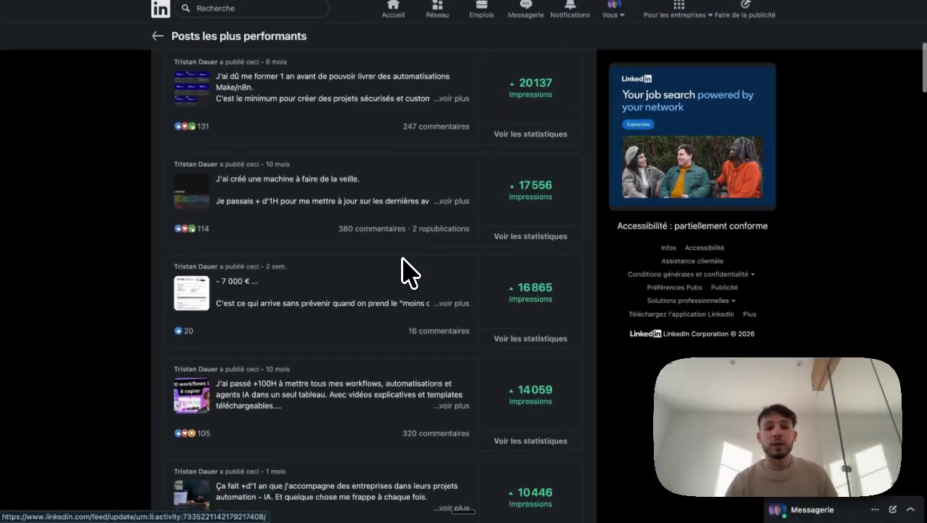
Look over the top-performing LinkedIn posts and the Canva whiteboard on the executives' problem and the Claude Code, Skills and Notion setup
scroll(410, 273, "down", 1)
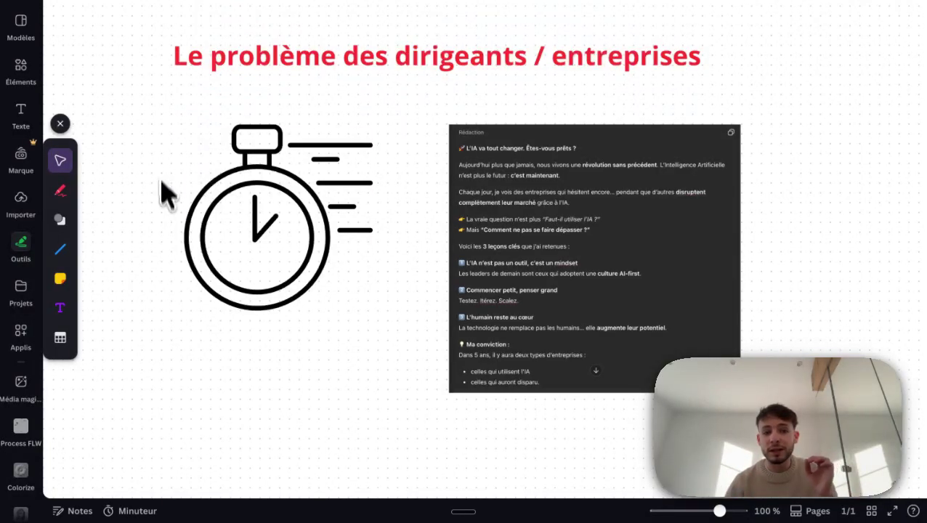
left_click(186, 239)
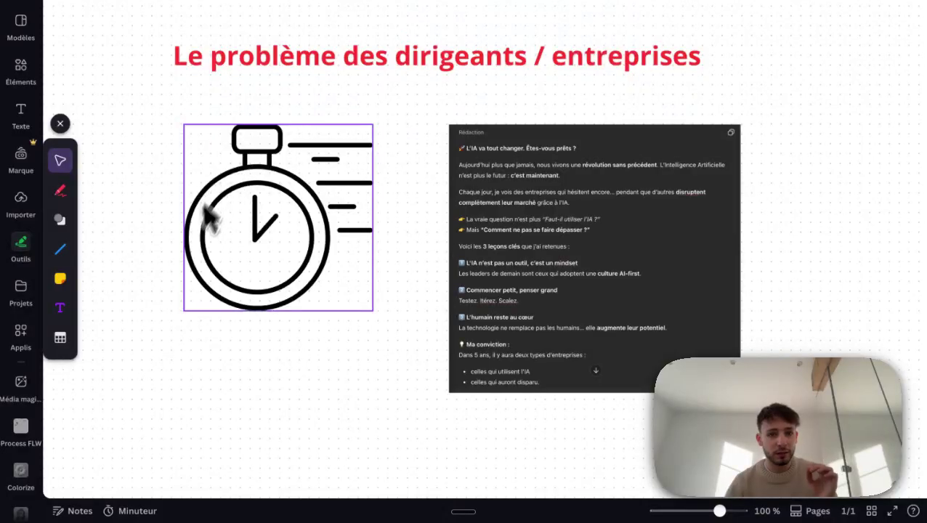
left_click(210, 315)
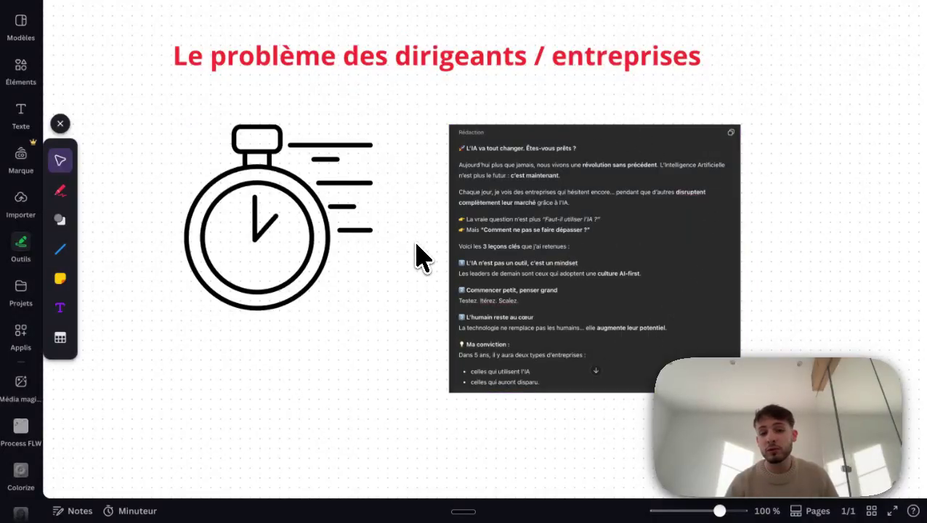
scroll(554, 207, "up", 3)
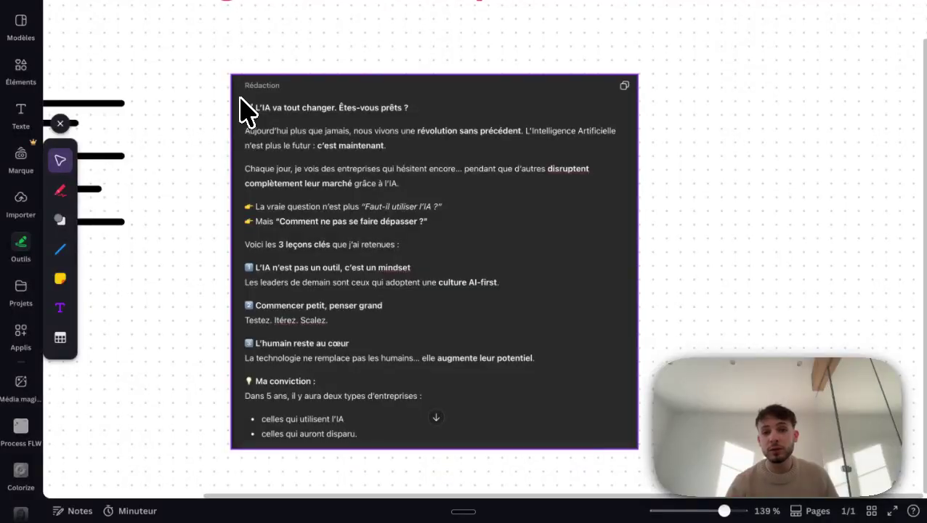
scroll(300, 141, "down", 3)
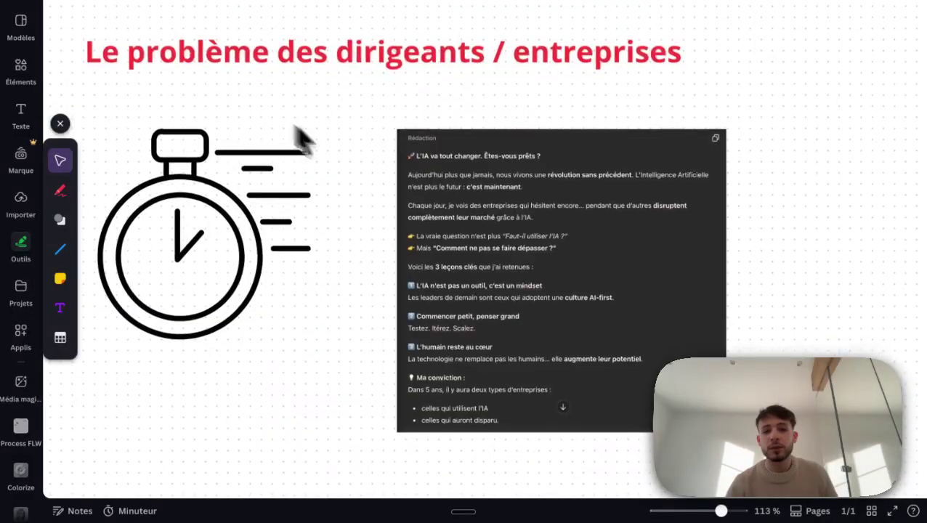
scroll(362, 166, "down", 1)
scroll(358, 157, "down", 1)
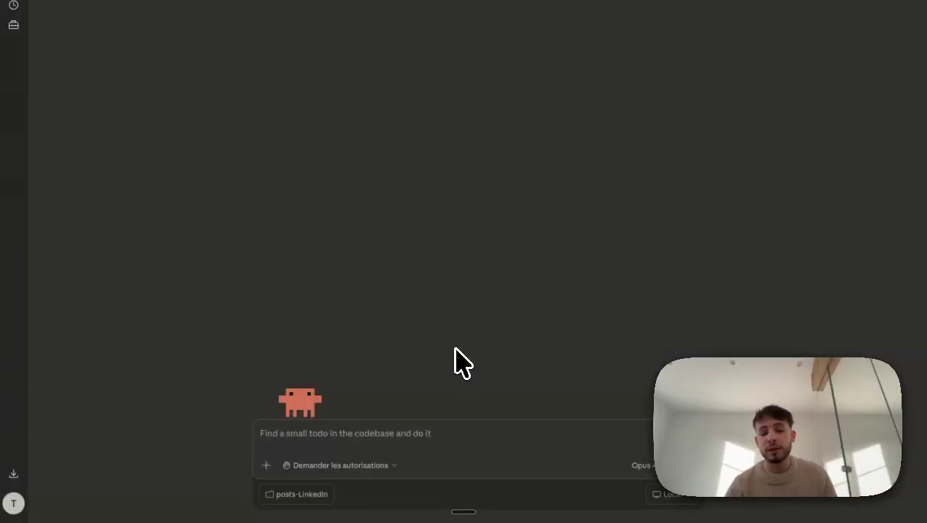
key("super+Tab")
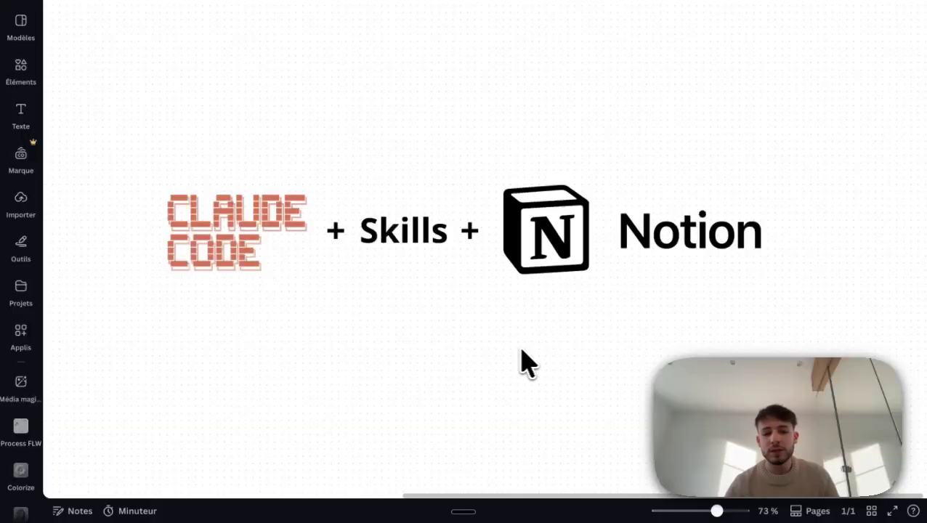
scroll(530, 363, "up", 3)
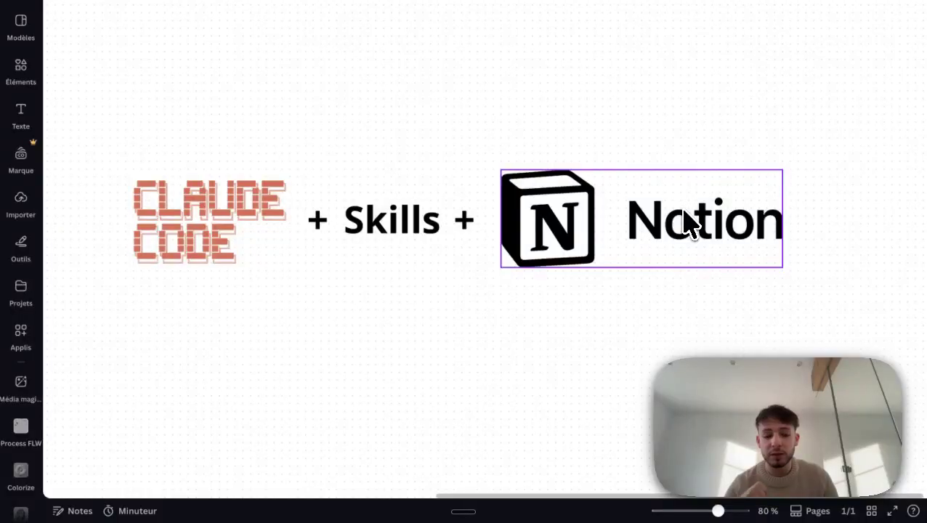
In Notion's Content Pipeline calendar, open the 14 March post idea "Pourquoi passer sur Claude est le meilleur investissement de 2026" and review its title
key("super+Tab")
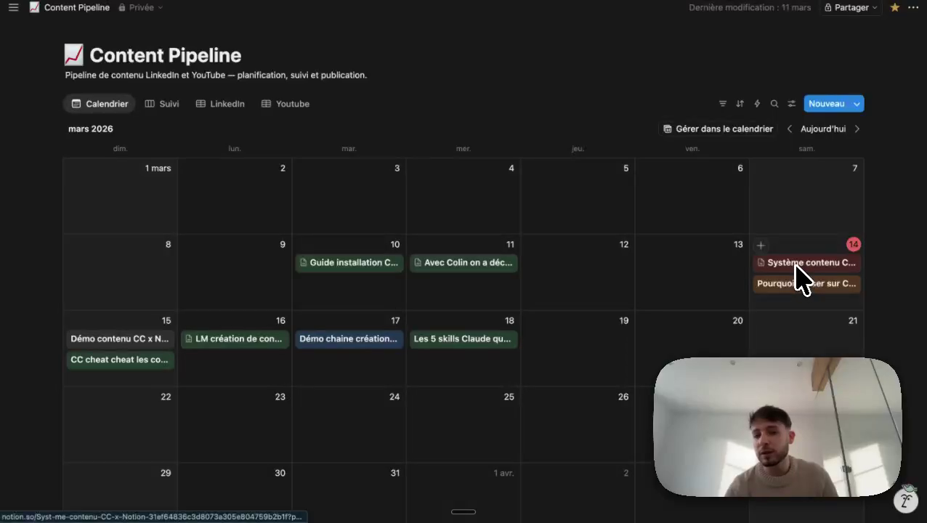
left_click(787, 287)
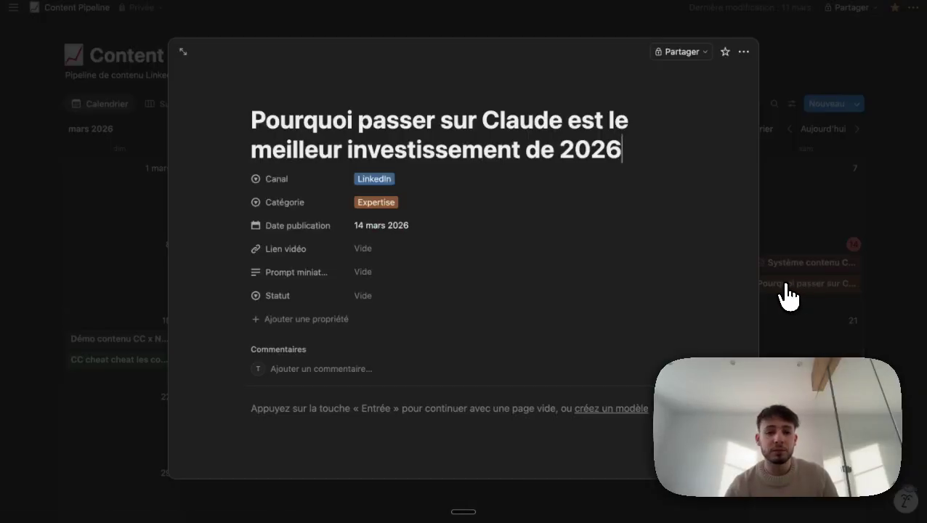
scroll(654, 270, "down", 1)
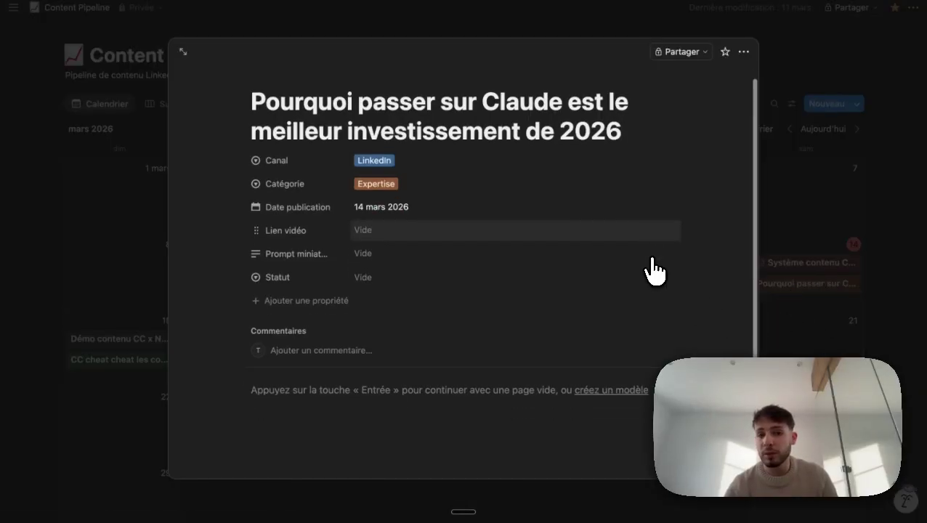
left_click_drag(320, 144, 615, 136)
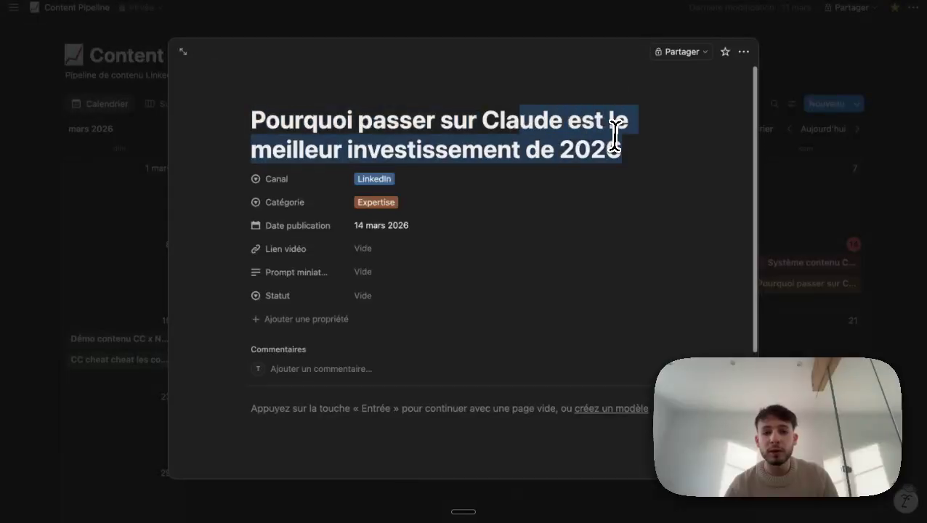
left_click(616, 138)
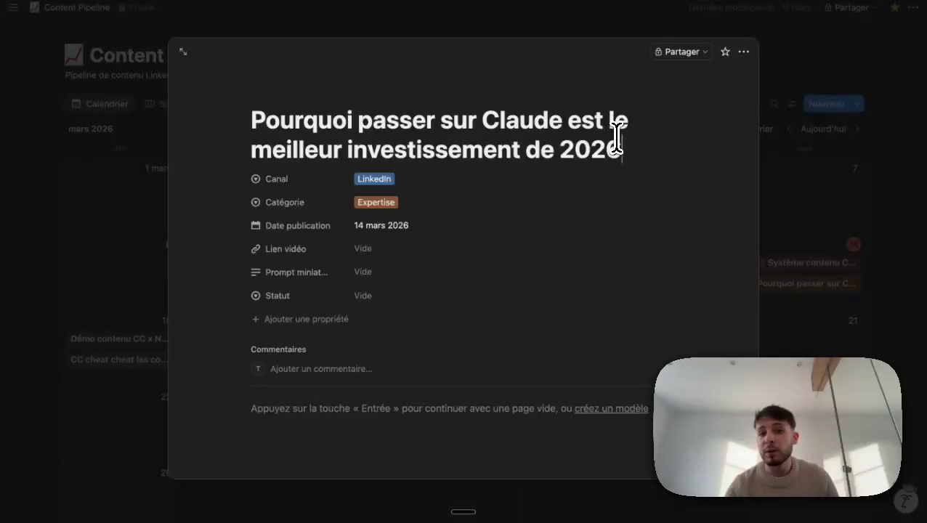
left_click_drag(627, 146, 332, 112)
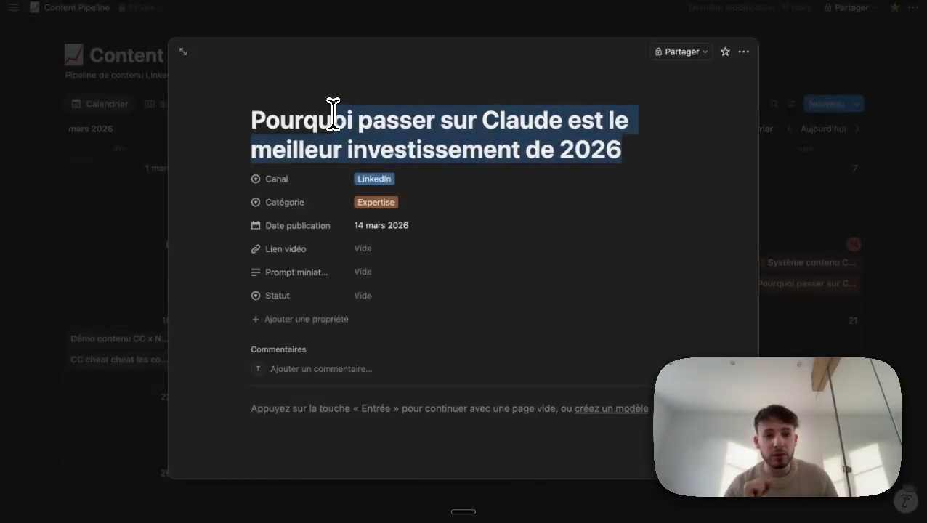
left_click(381, 138)
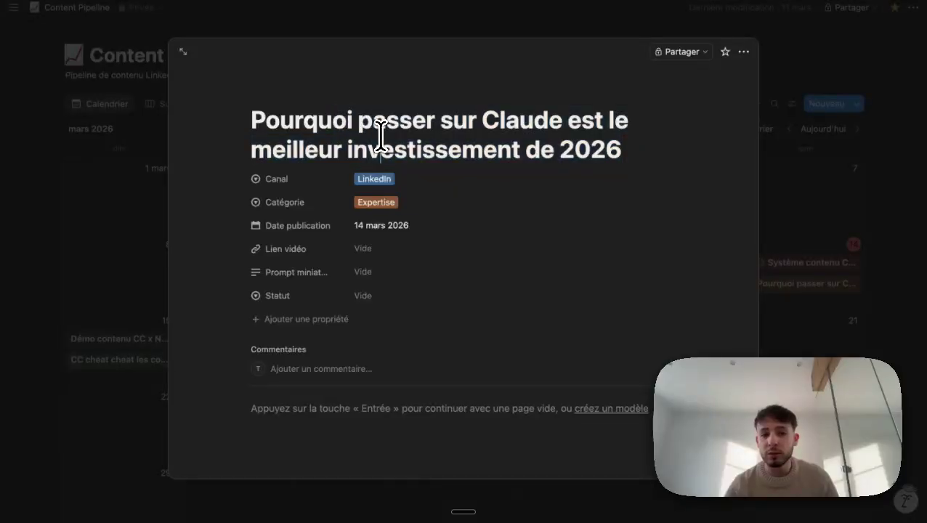
In Claude Code, run linkedin-post-writer to draft today's post on why investing 90 € or 20 € in Claude Code is 2026's best business investment
key("ctrl+Right")
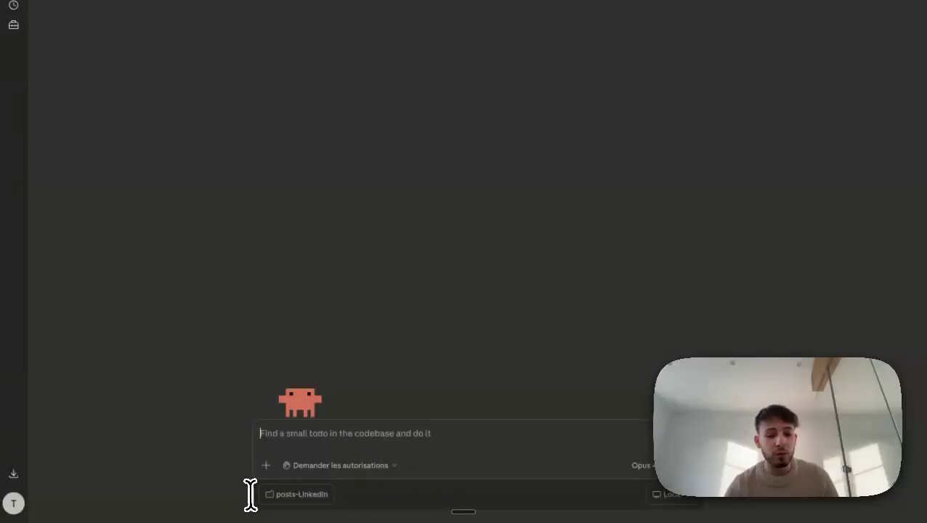
type("/")
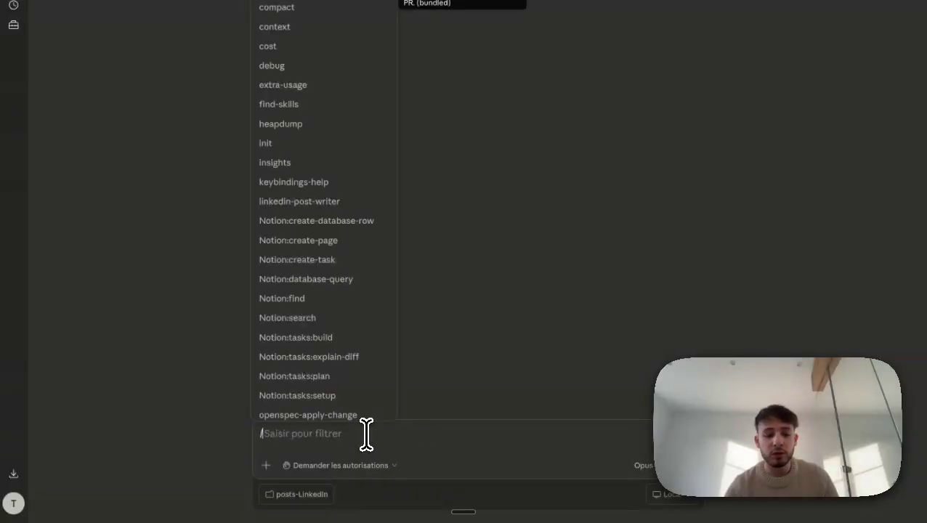
type("li")
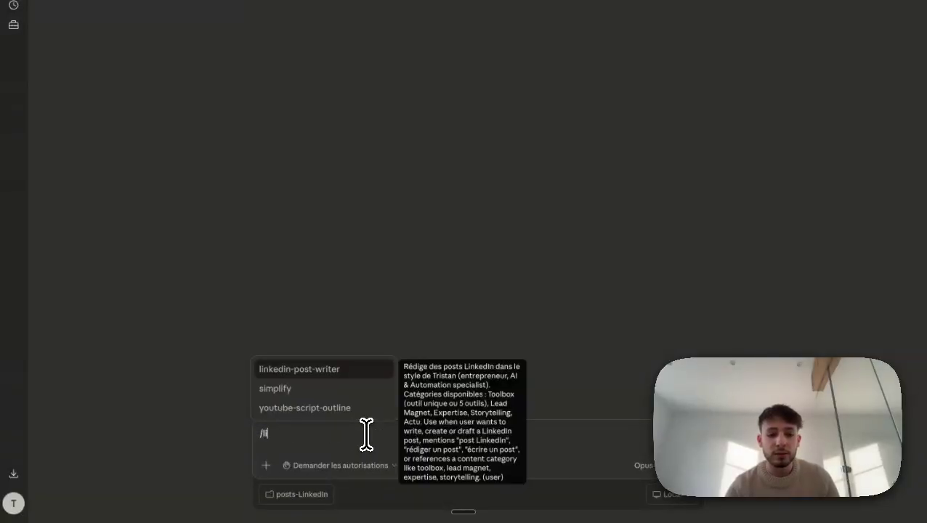
key("Return")
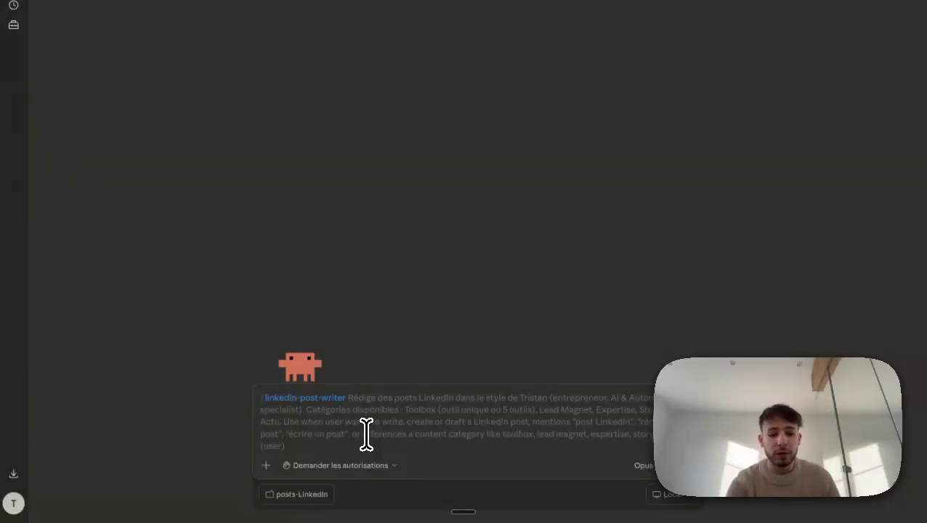
key("fn")
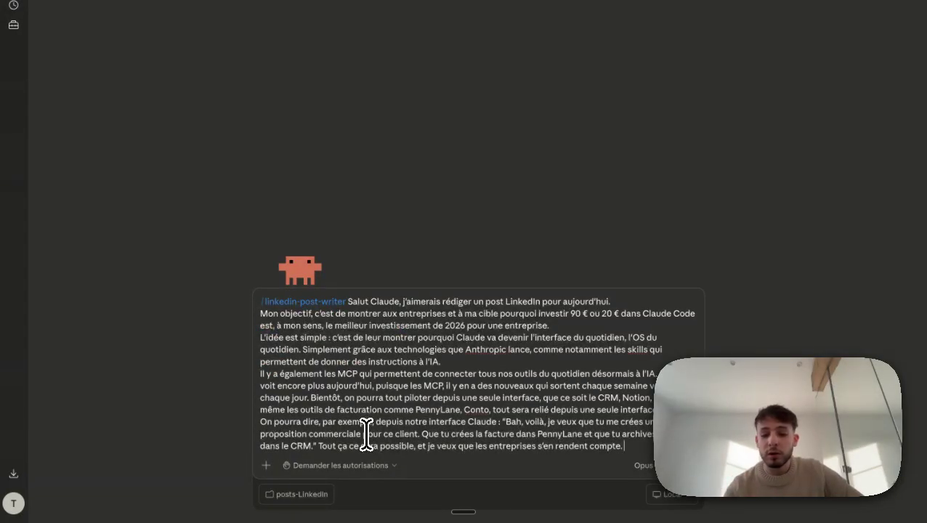
key("Return")
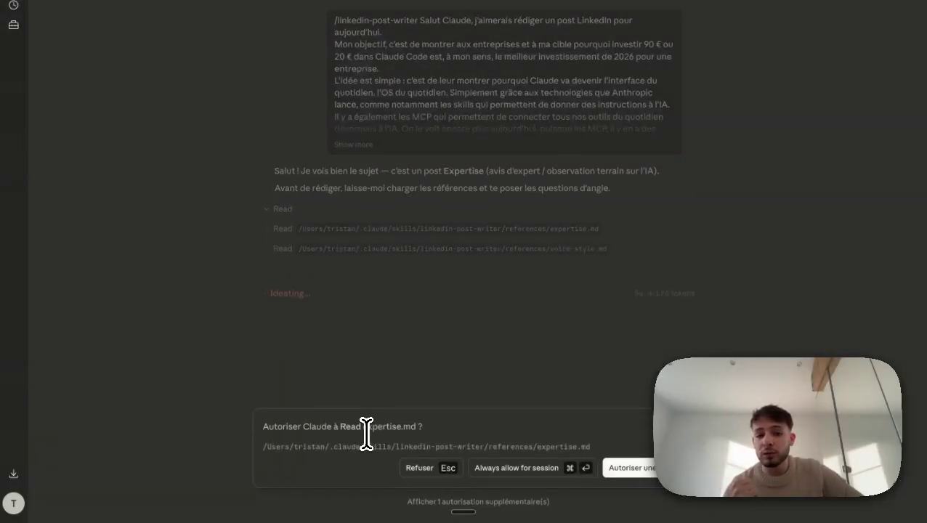
Always allow Claude to read the skill's expertise.md and voice-style.md reference files for this session
left_click(487, 469)
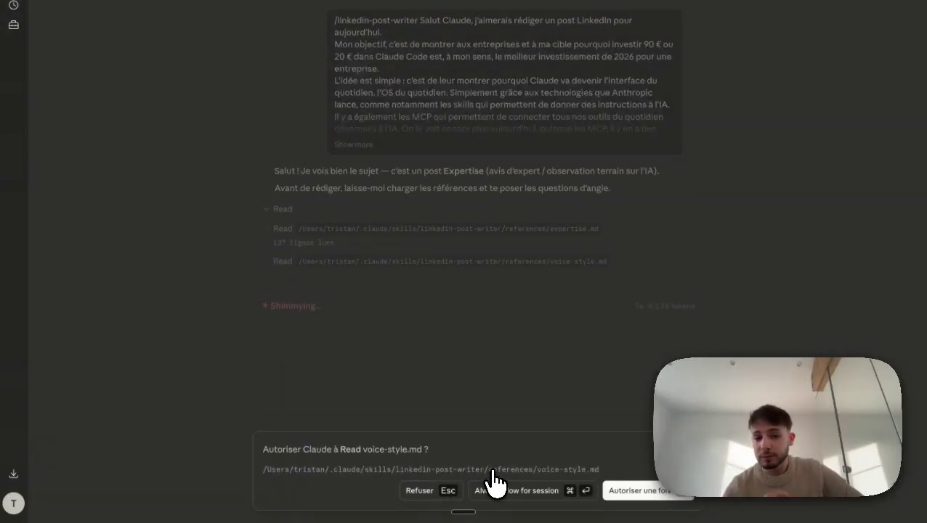
left_click(505, 491)
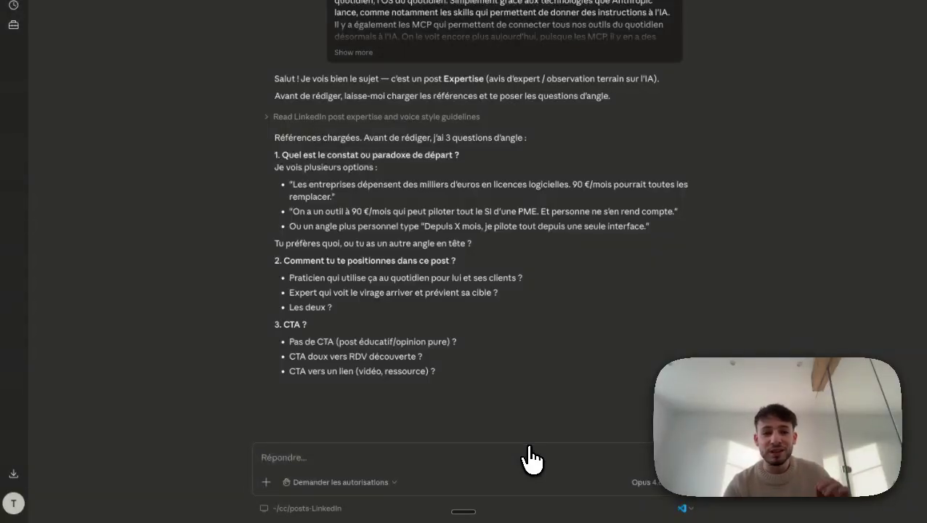
left_click(529, 449)
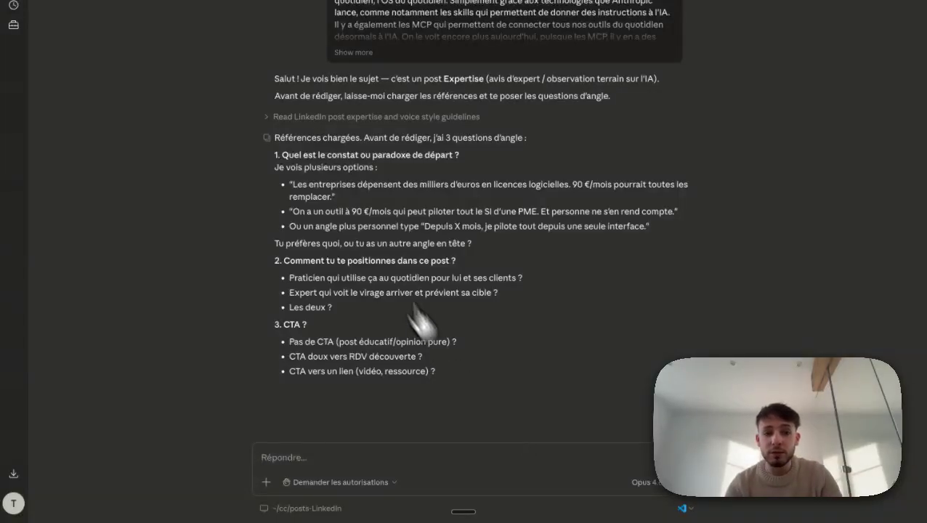
Read Claude's three angle questions, then examine the suggested starting observations, including the personal "Depuis X mois, je pilote tout depuis une seule interface" option
left_click_drag(312, 155, 355, 155)
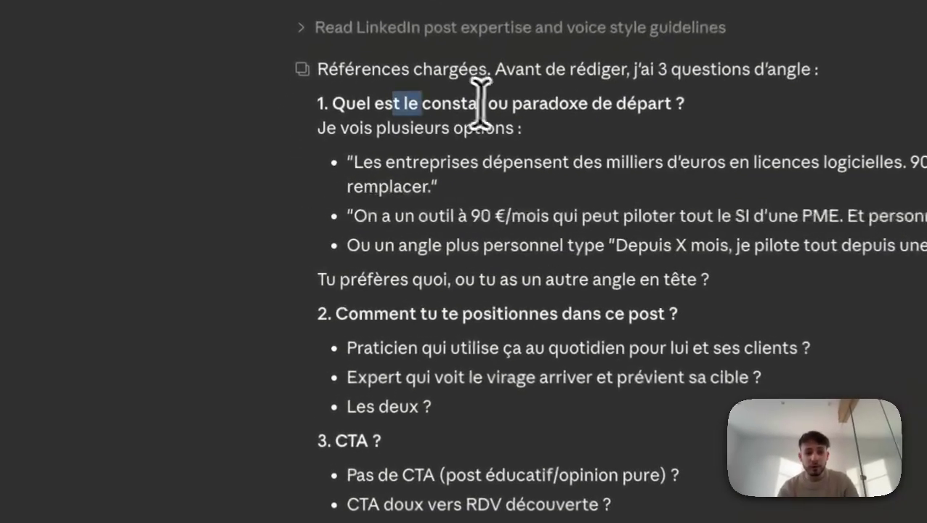
left_click_drag(480, 103, 485, 103)
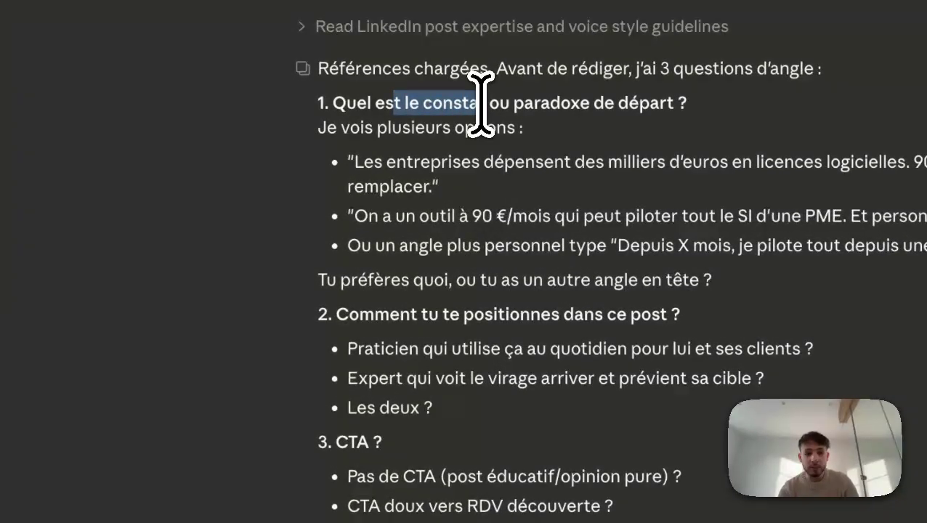
left_click(414, 352)
left_click_drag(680, 314, 501, 325)
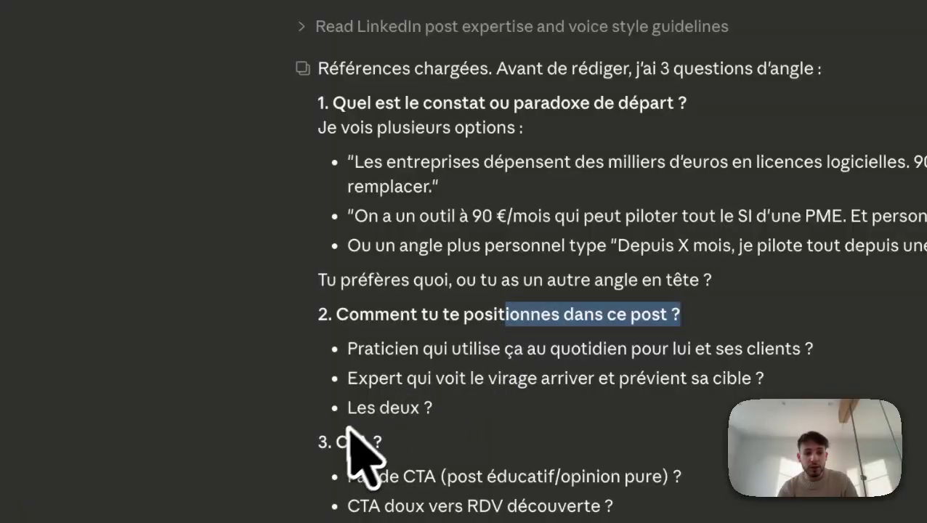
left_click_drag(336, 442, 352, 442)
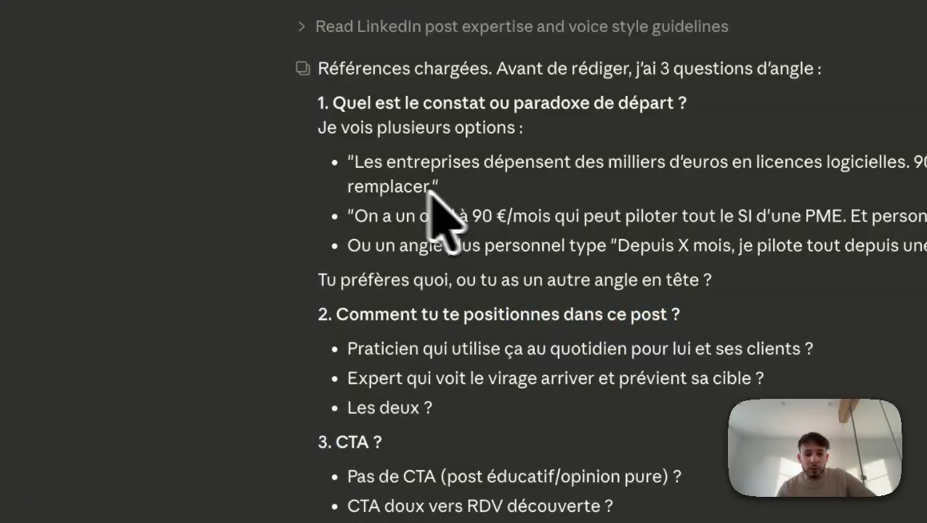
left_click_drag(353, 161, 438, 186)
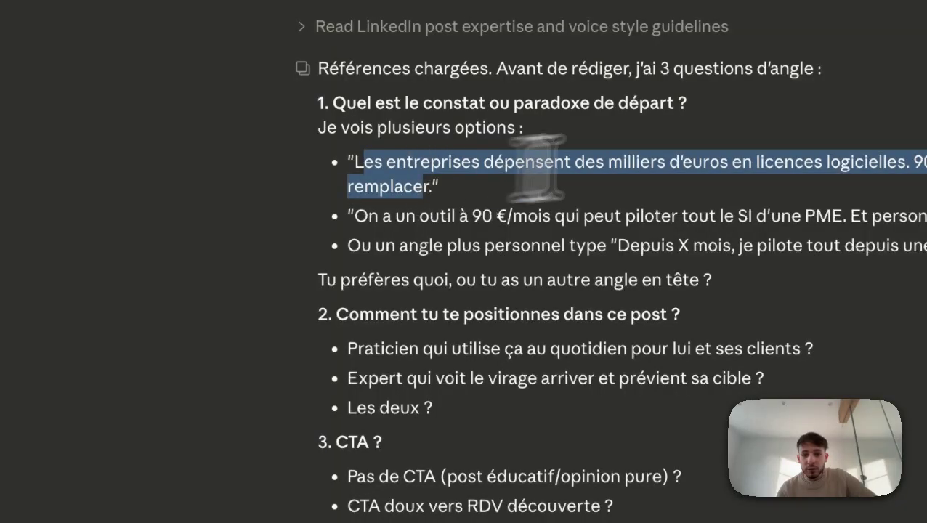
left_click(585, 162)
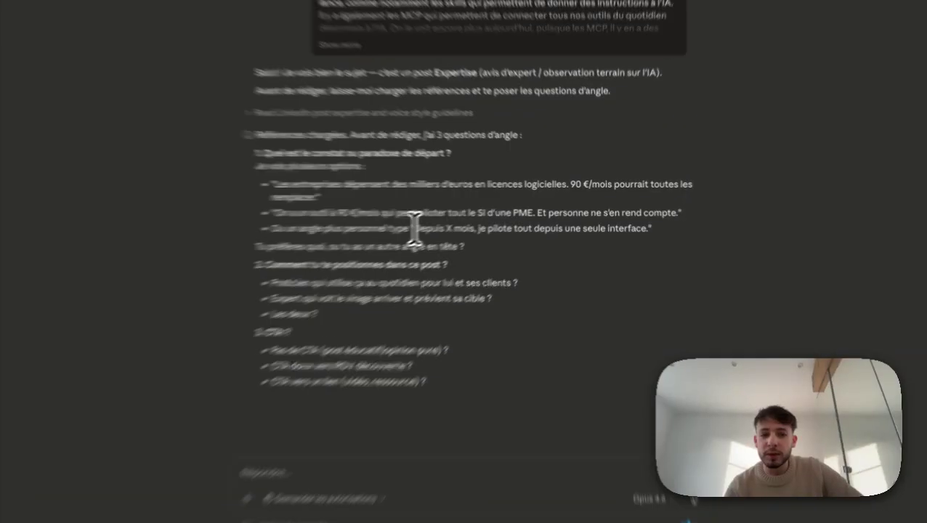
left_click_drag(426, 226, 486, 226)
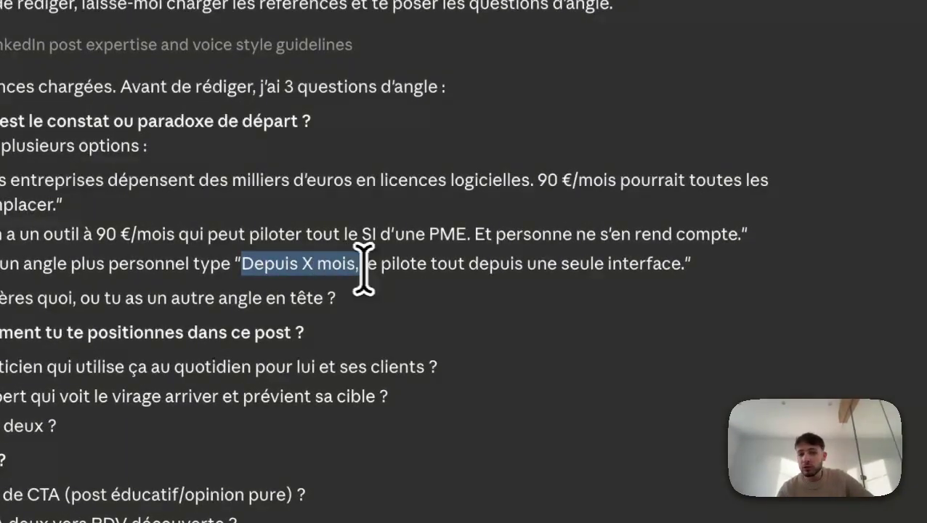
left_click_drag(363, 265, 686, 258)
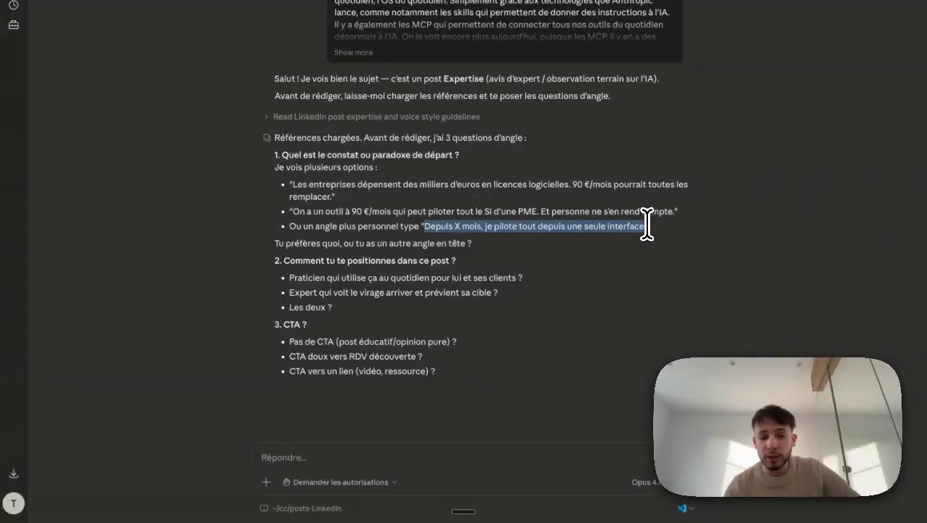
left_click(535, 234)
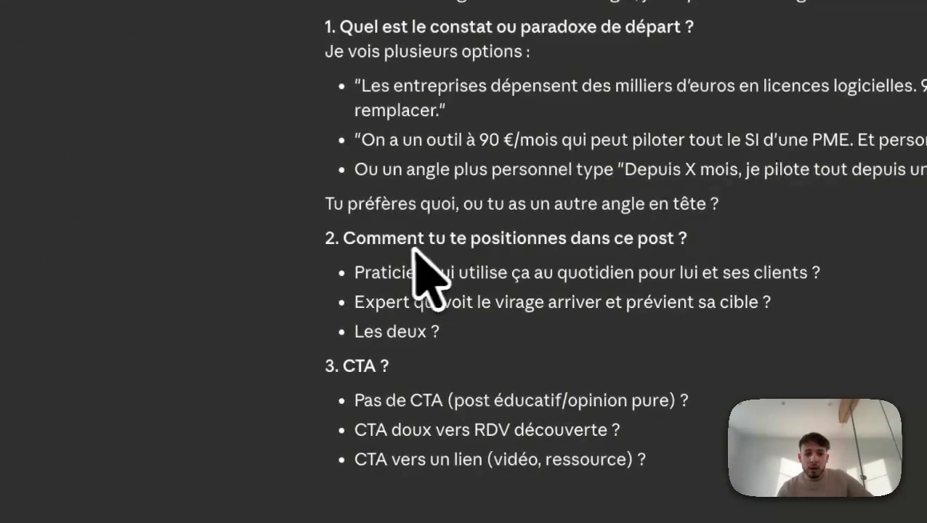
Examine the positioning options (practitioner, expert or both) and the CTA options (none, discovery call or link) in questions 2 and 3
left_click_drag(356, 273, 391, 279)
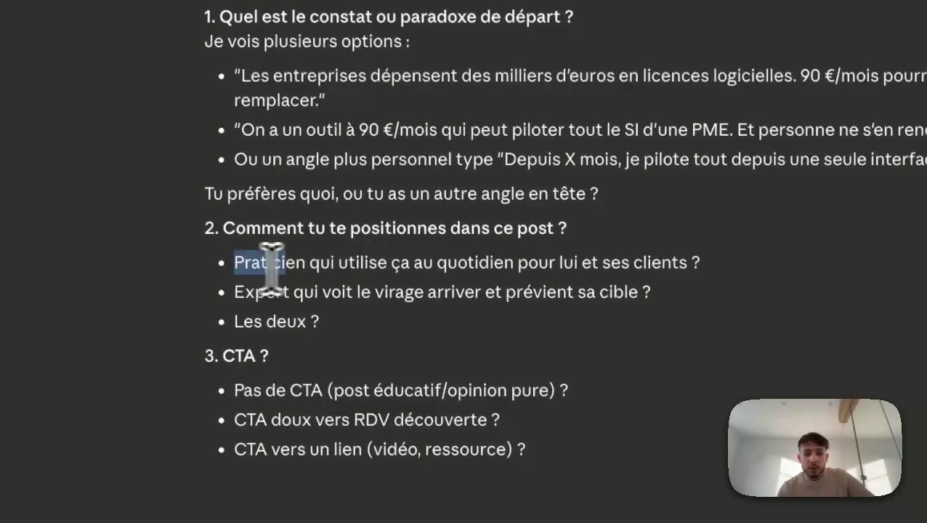
left_click_drag(270, 268, 698, 263)
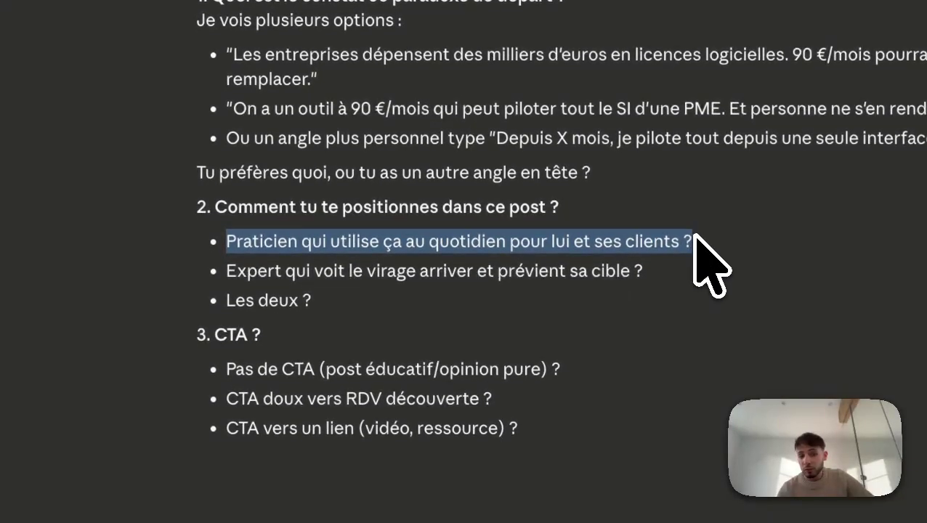
left_click(269, 263)
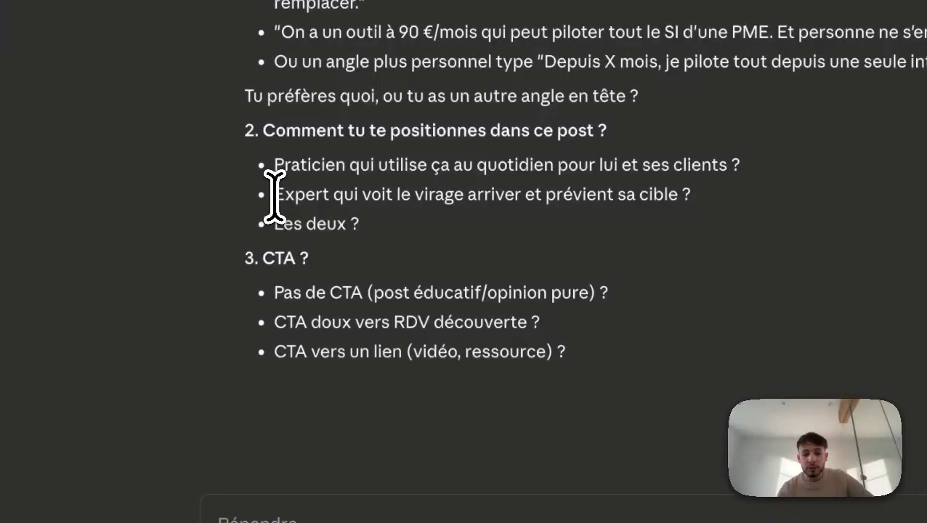
left_click_drag(233, 261, 378, 263)
left_click_drag(419, 195, 690, 196)
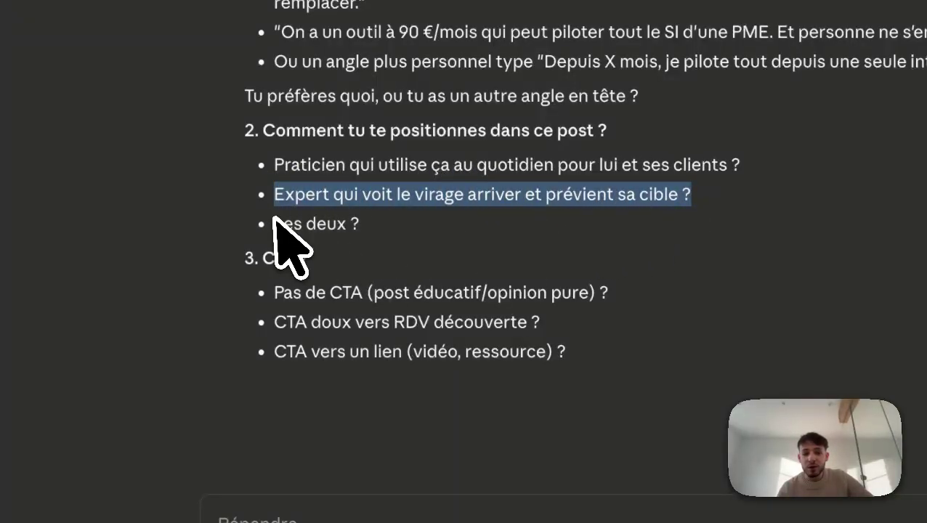
left_click_drag(283, 224, 361, 222)
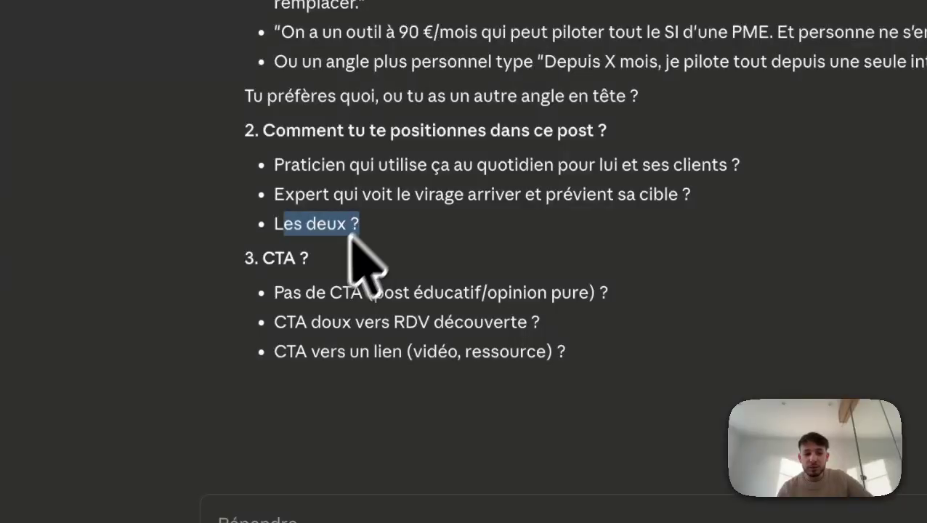
left_click(319, 274)
left_click_drag(402, 292, 507, 291)
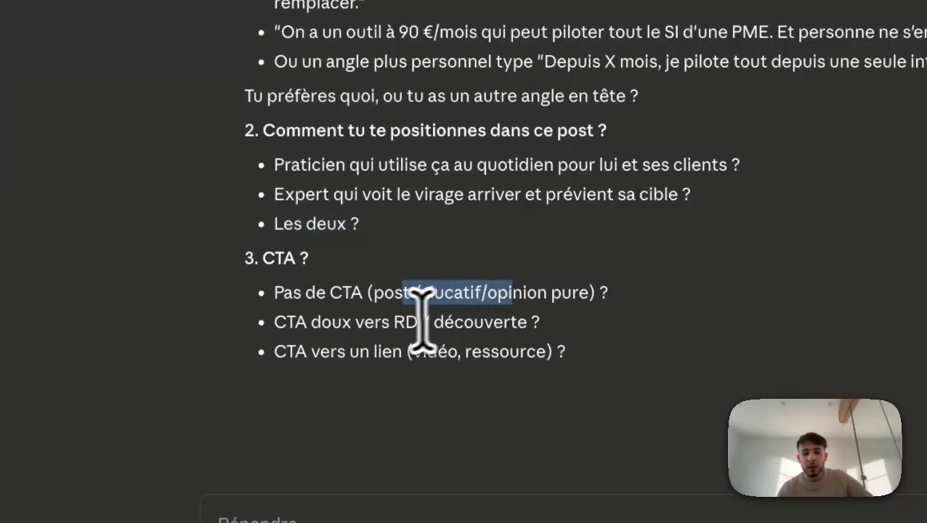
left_click_drag(393, 322, 472, 351)
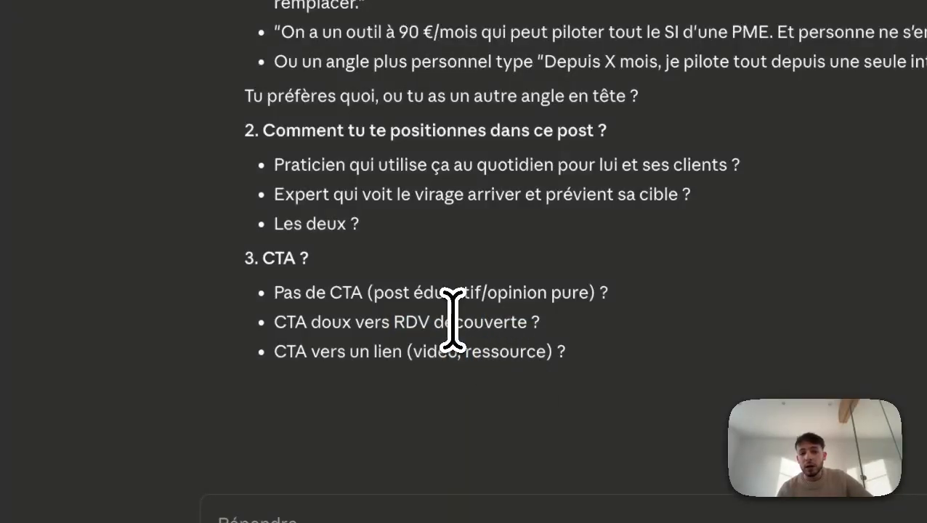
left_click_drag(385, 291, 517, 287)
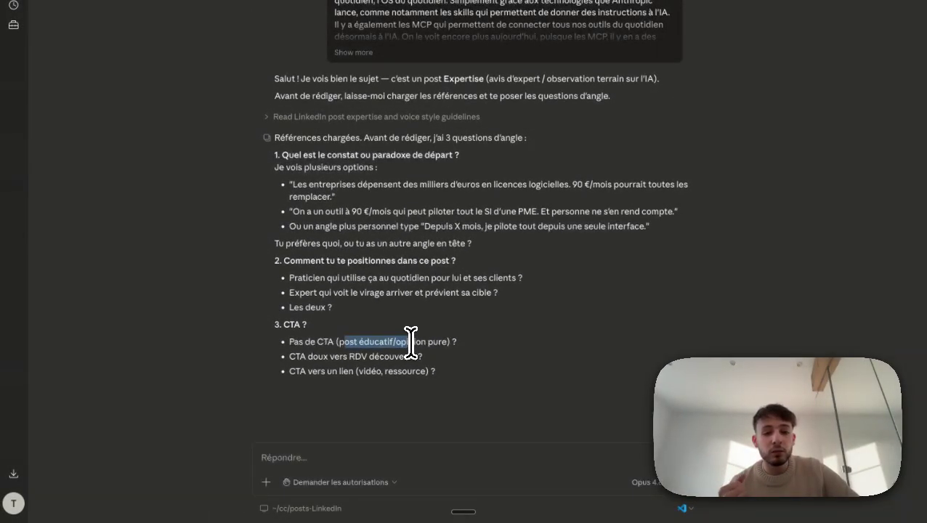
Reply to the angle questions with a personal angle: four months of doing this, and its arrival in companies only a matter of time and usage
left_click(340, 458)
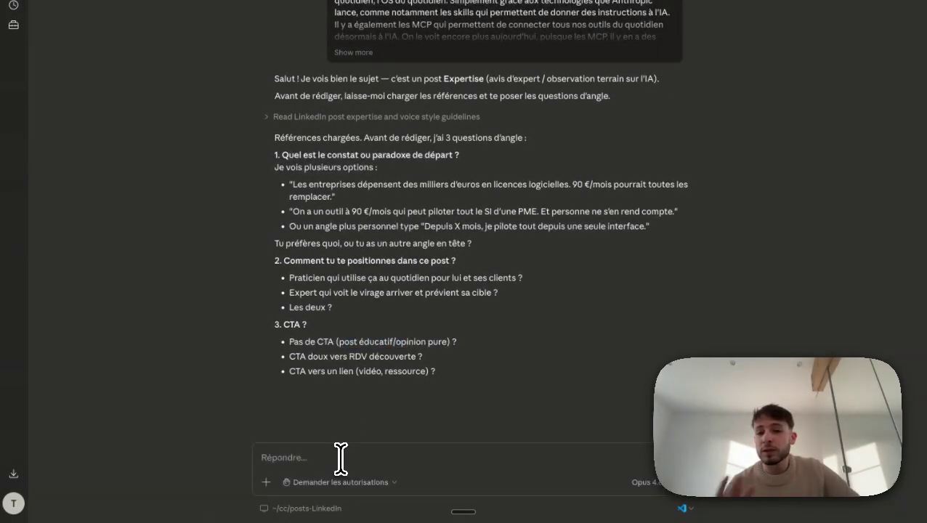
key("fn")
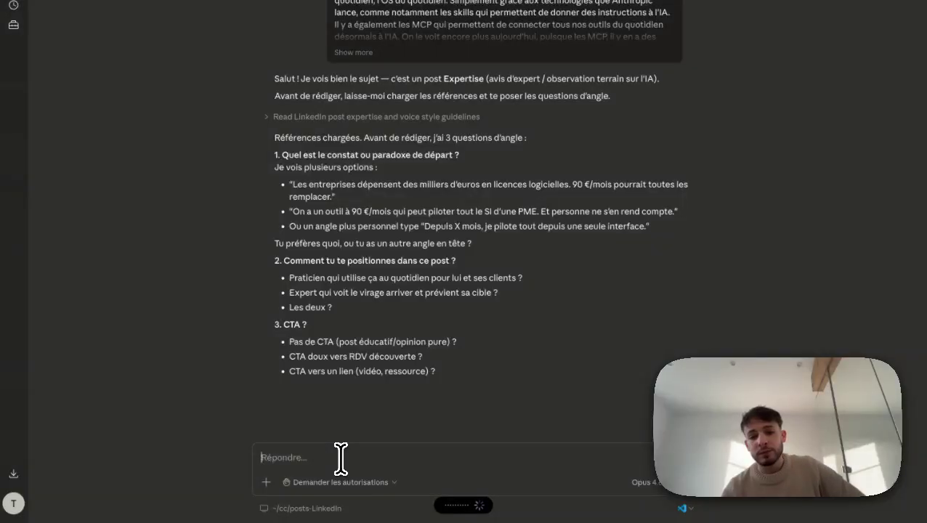
key("Return")
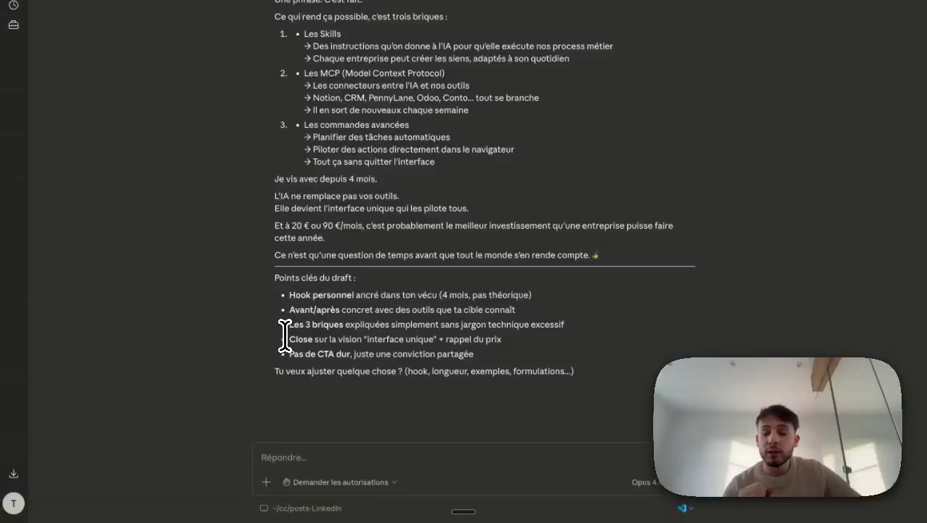
Review the opening of the LinkedIn draft: the personal hook, the list of tools, the monthly cost and the "Avant, mon quotidien" arrow points
scroll(314, 218, "up", 5)
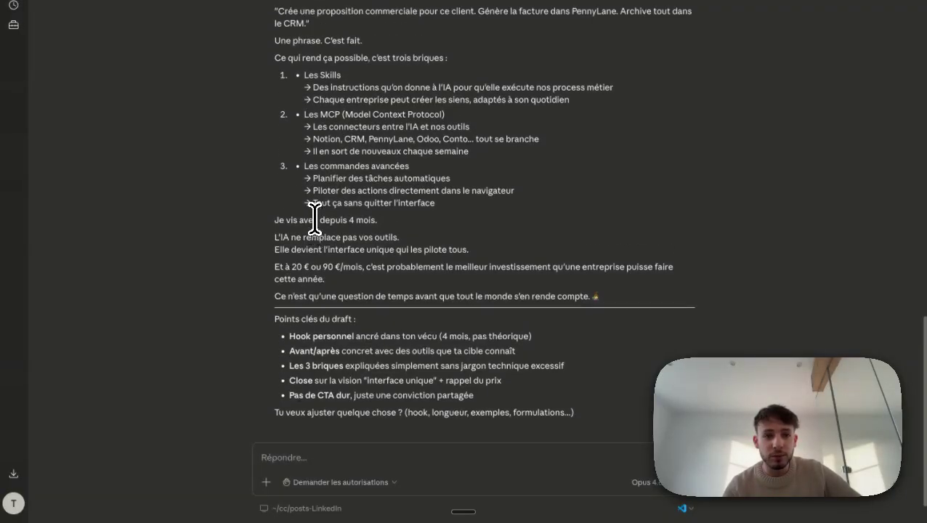
scroll(314, 217, "up", 3)
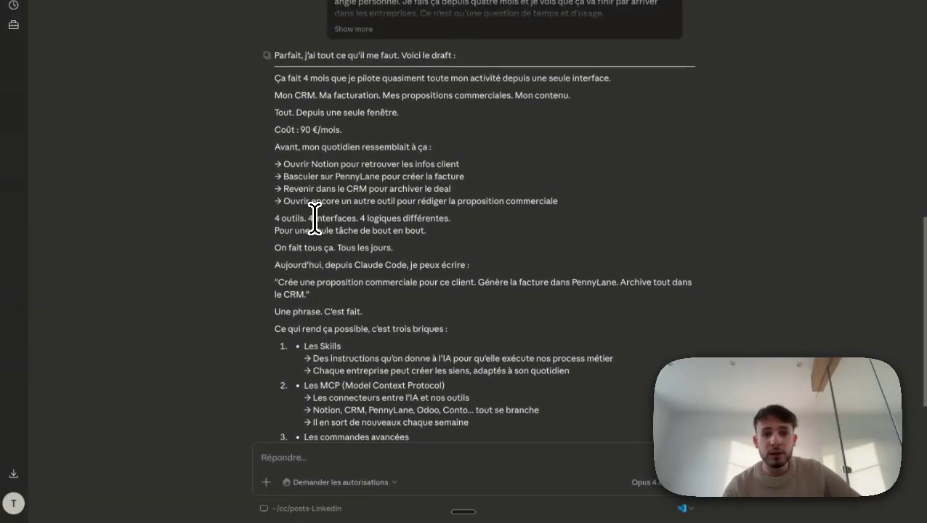
scroll(314, 218, "down", 1)
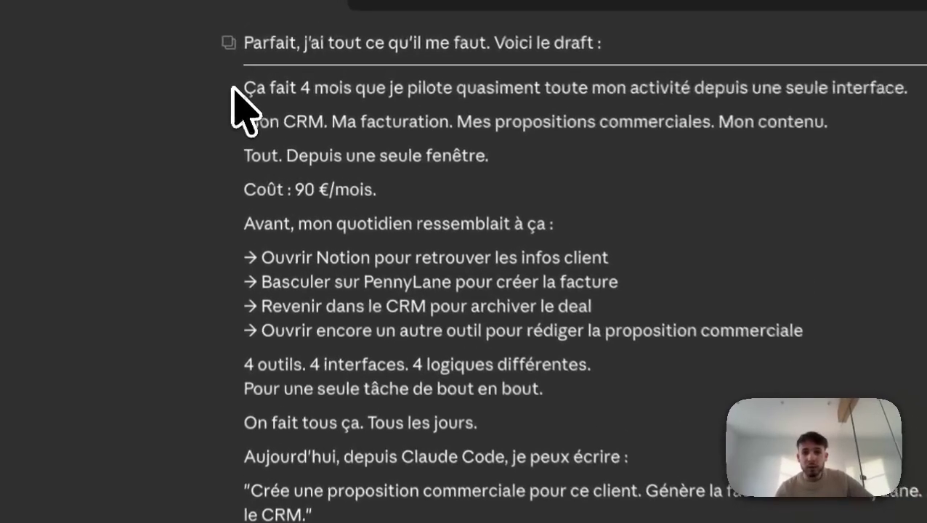
left_click_drag(234, 88, 895, 89)
left_click_drag(671, 87, 689, 89)
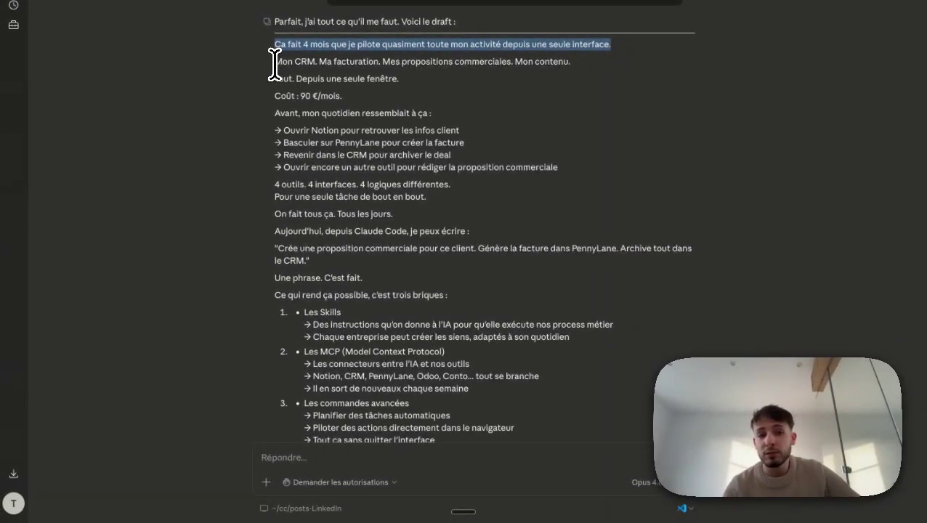
left_click_drag(276, 61, 562, 61)
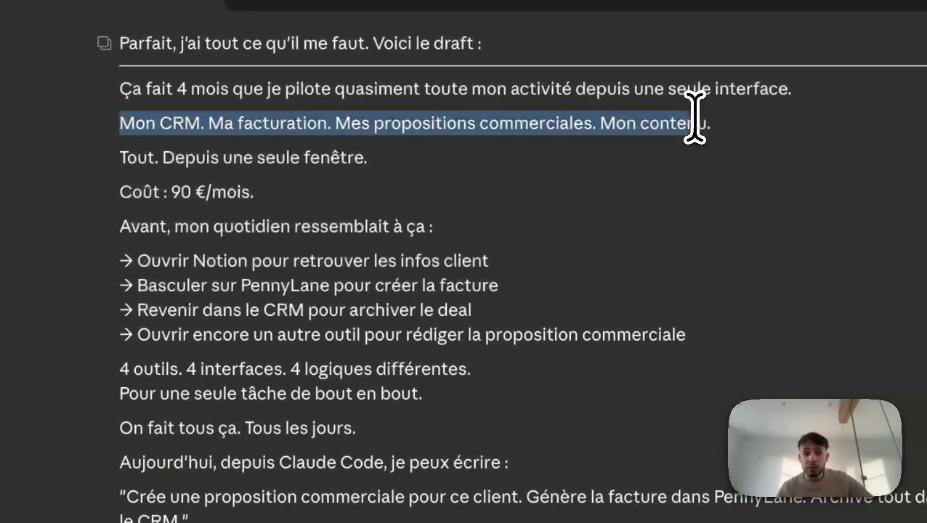
left_click(693, 116)
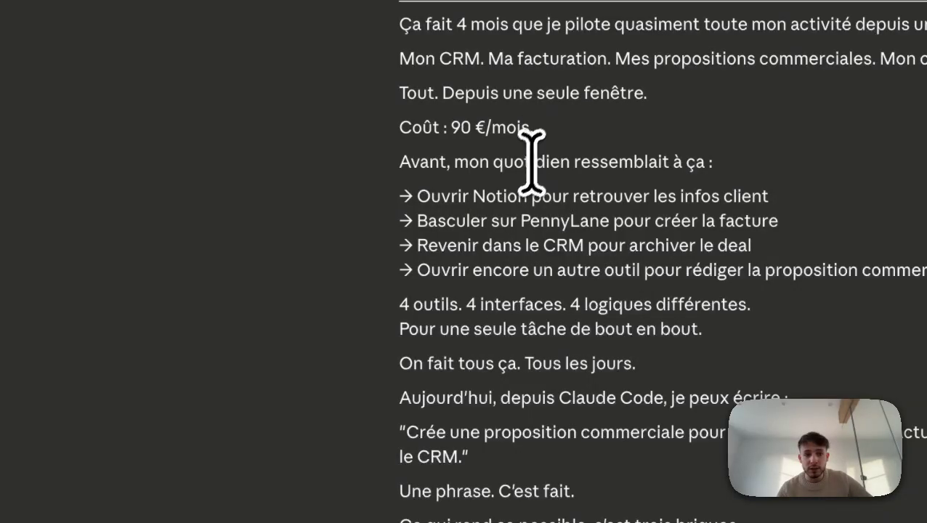
double_click(404, 196)
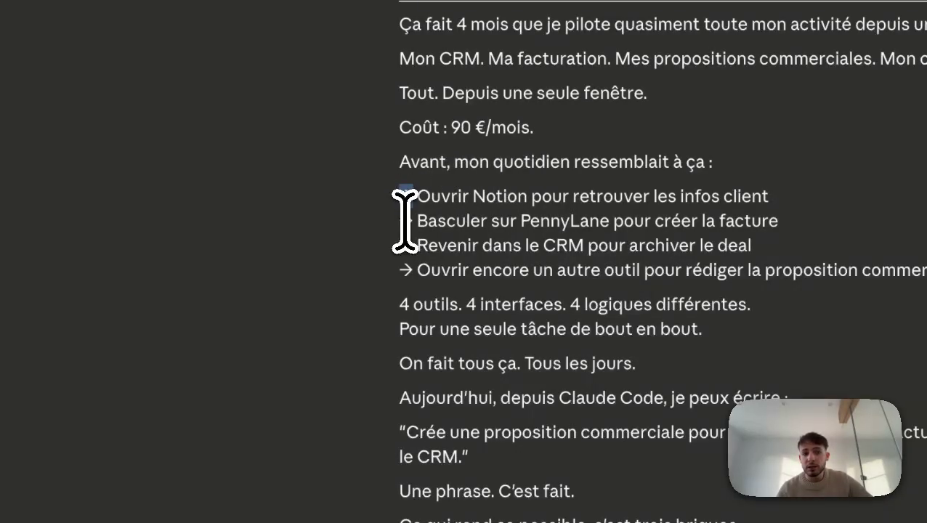
double_click(405, 221)
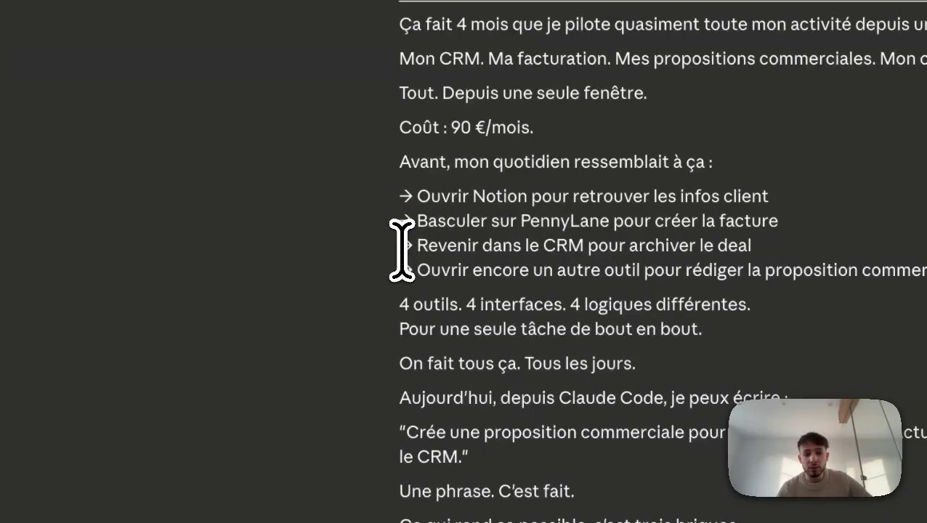
Review the rest of the draft: the Claude Code prompt example, the three building blocks, the closing lines and the "Points clés du draft"
scroll(496, 372, "down", 4)
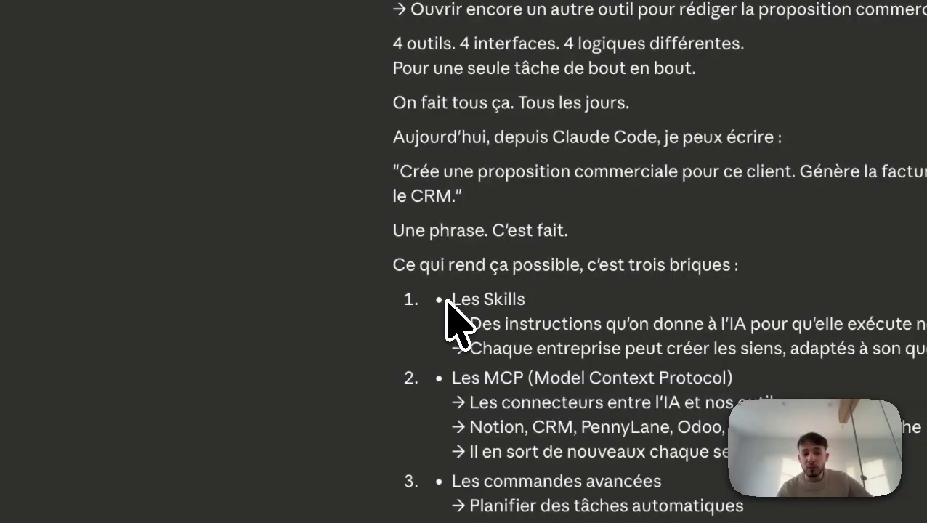
scroll(446, 300, "down", 1)
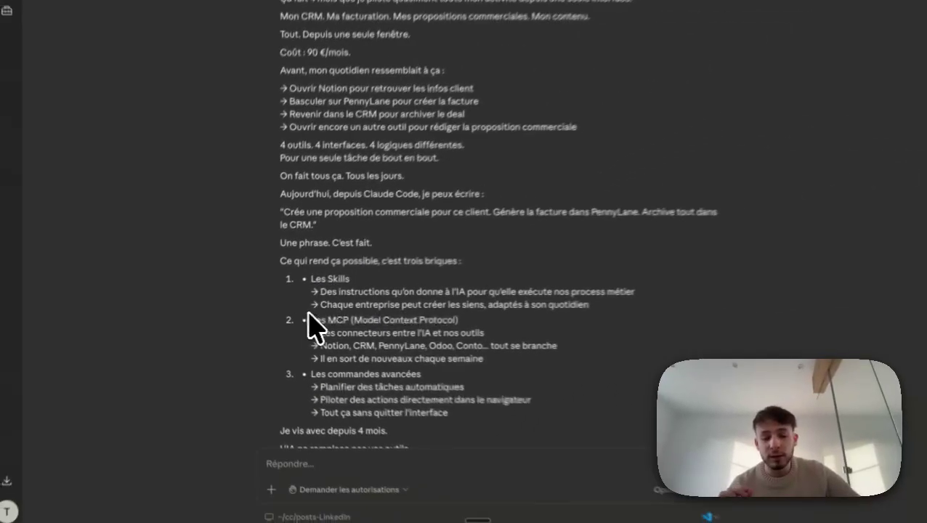
scroll(307, 327, "down", 2)
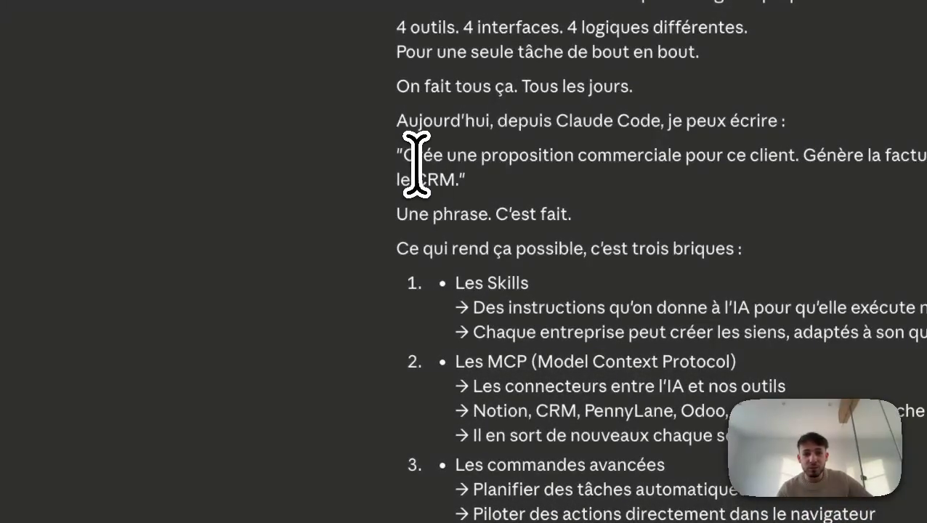
left_click_drag(417, 155, 522, 188)
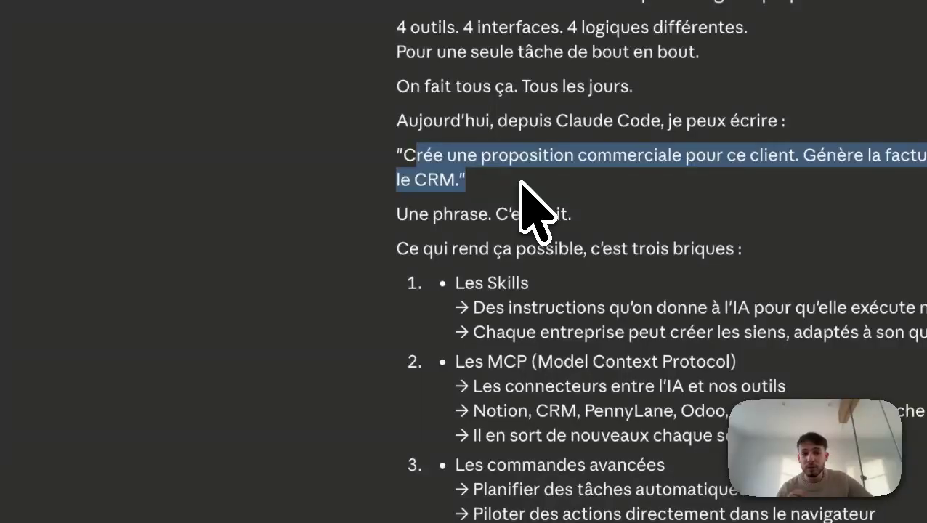
left_click(519, 254)
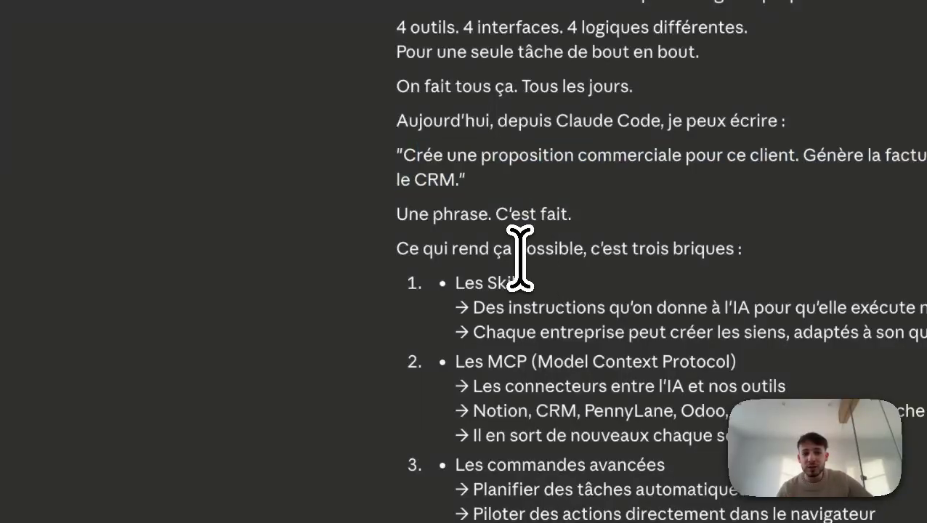
scroll(520, 257, "down", 1)
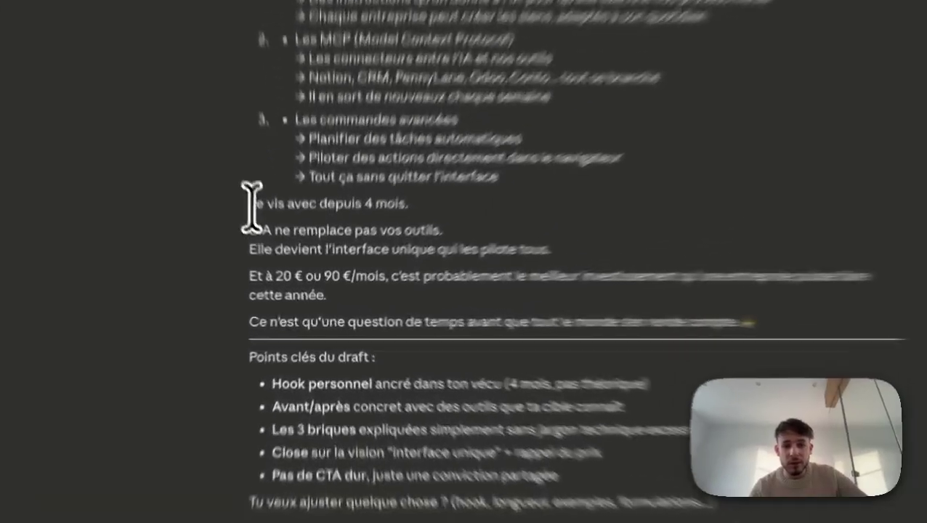
left_click_drag(250, 205, 308, 225)
left_click(436, 331)
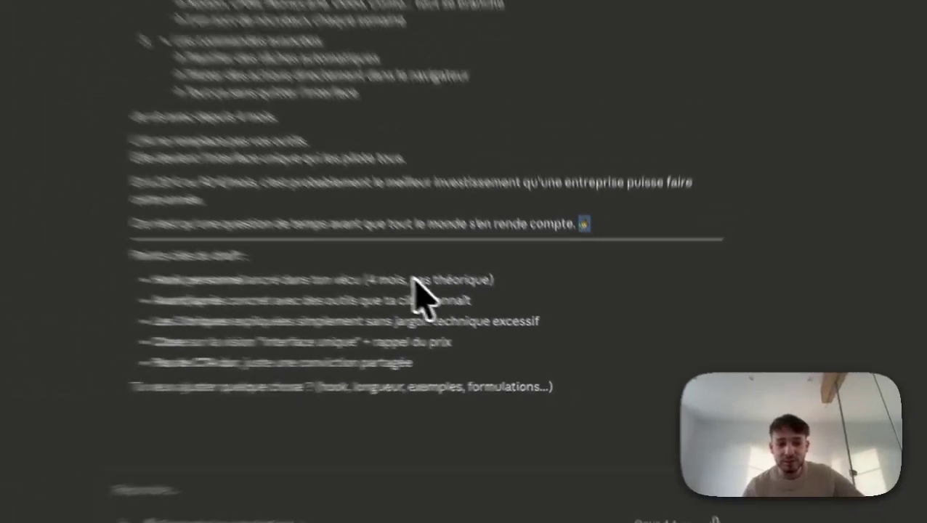
Re-examine the draft's "Points clés du draft" and its three building blocks: Les Skills, Les MCP and Les commandes avancées
left_click_drag(149, 280, 215, 359)
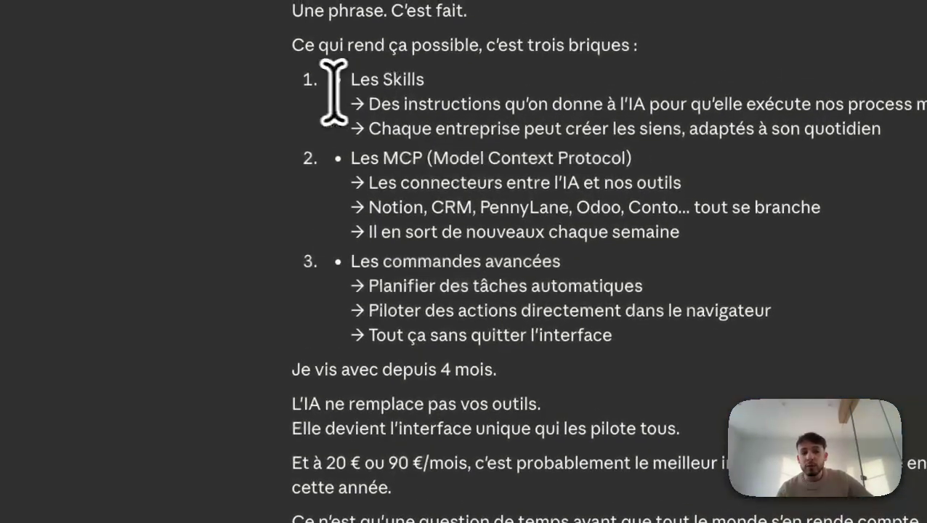
left_click_drag(351, 79, 373, 76)
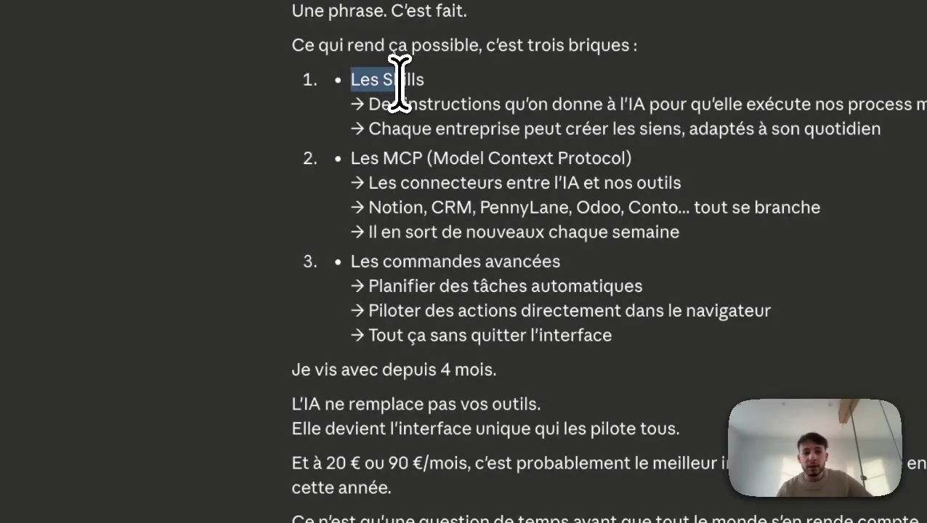
left_click_drag(351, 129, 400, 129)
left_click_drag(351, 261, 604, 266)
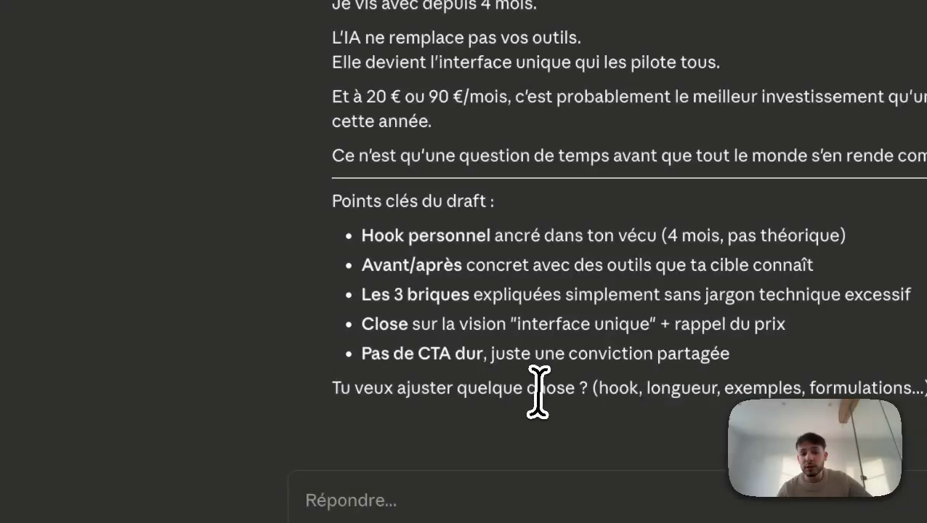
Run the /push-to-notion skill to send the LinkedIn draft to the Notion Content Pipeline
left_click(485, 519)
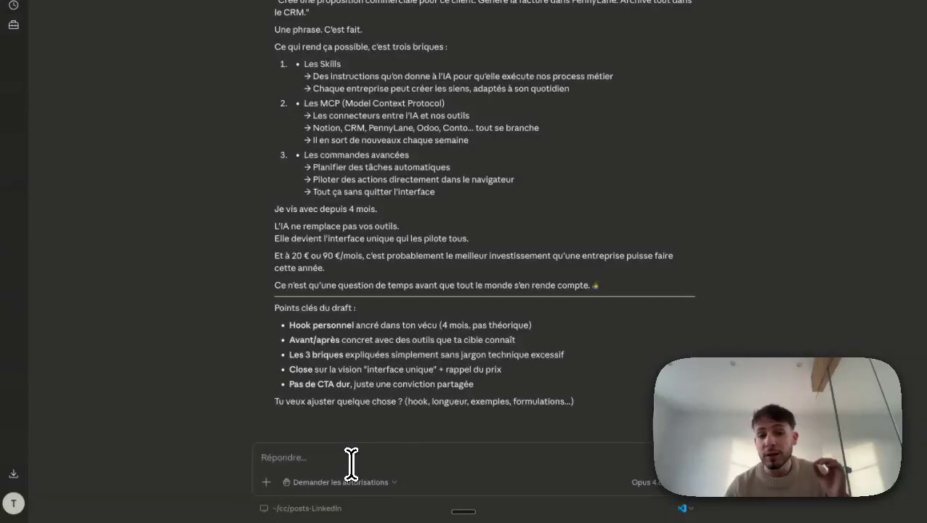
type("/")
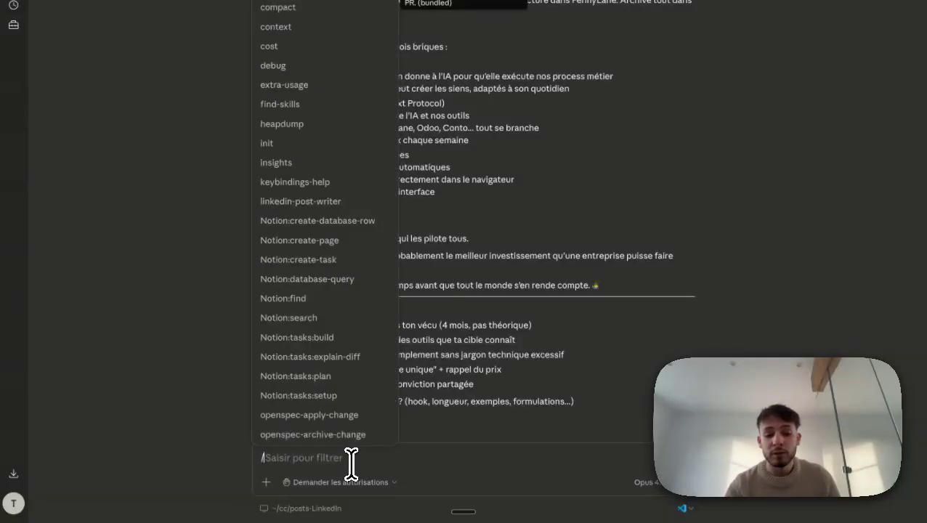
type("no")
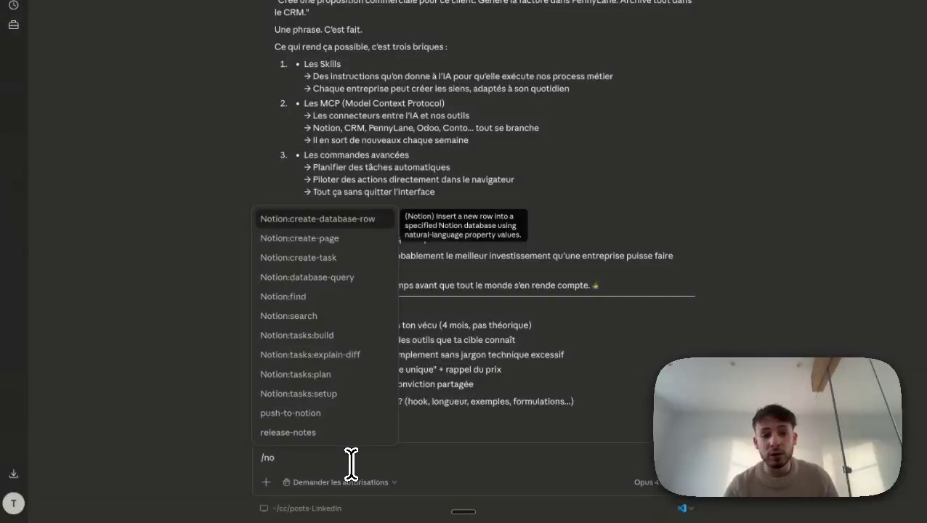
key("Down")
key("Down")
key("Down")
key("Down")
key("Down")
key("Down")
key("Down")
key("Down")
key("Down")
key("Down")
key("Return")
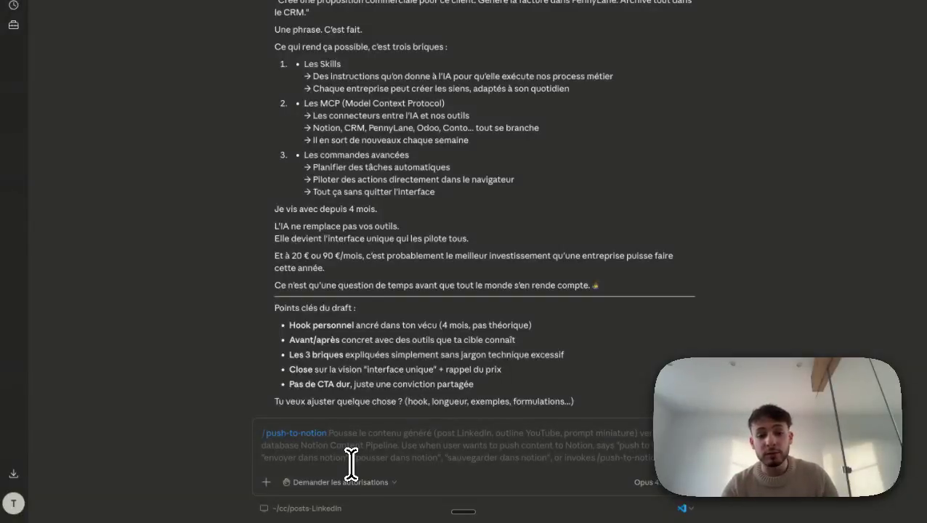
key("Return")
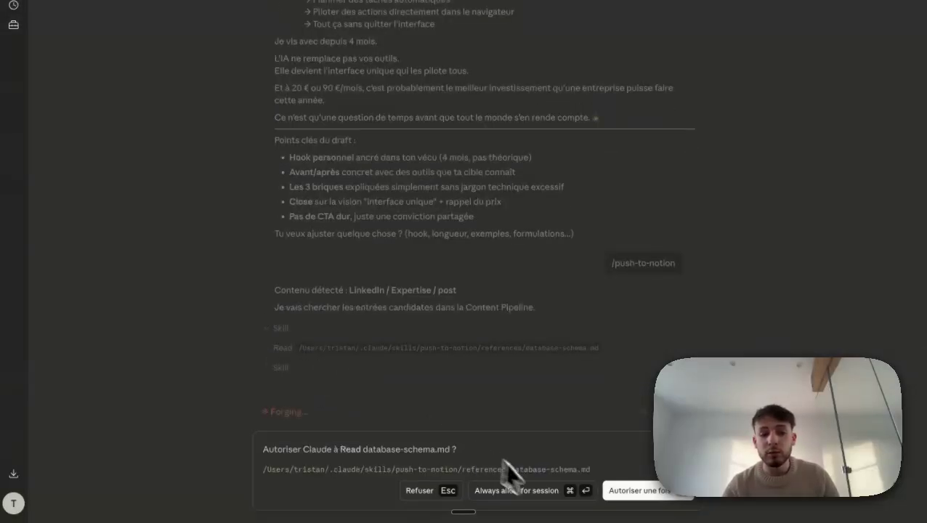
Allow Claude to read database-schema.md for the session and to use Notion Search for the local project
left_click(549, 500)
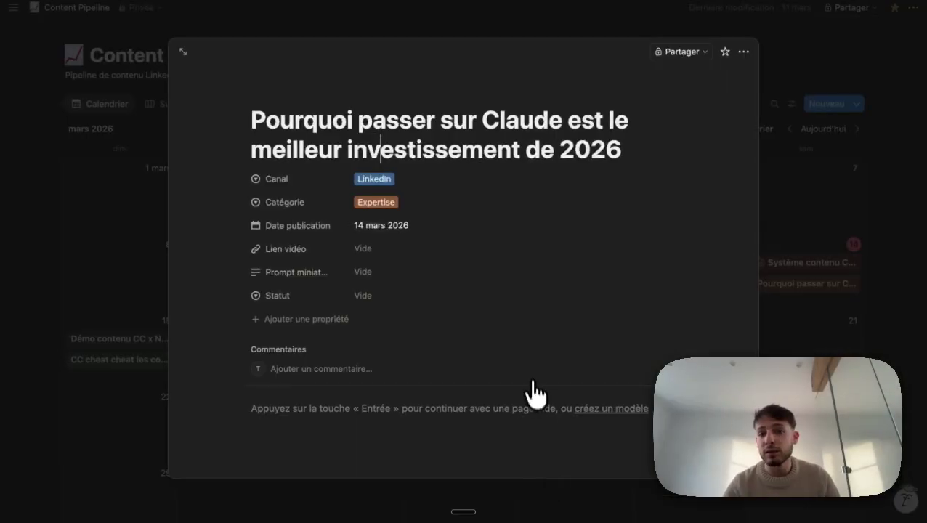
left_click(798, 294)
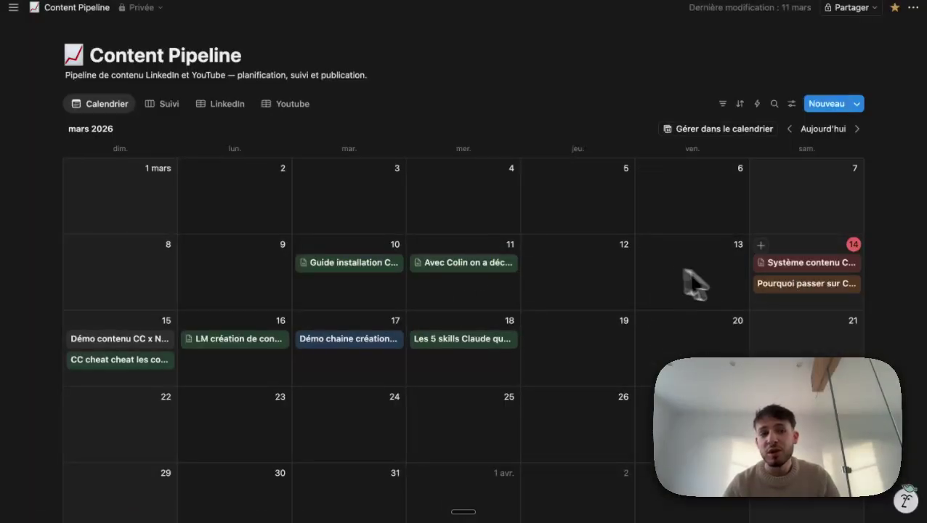
key("ctrl+Right")
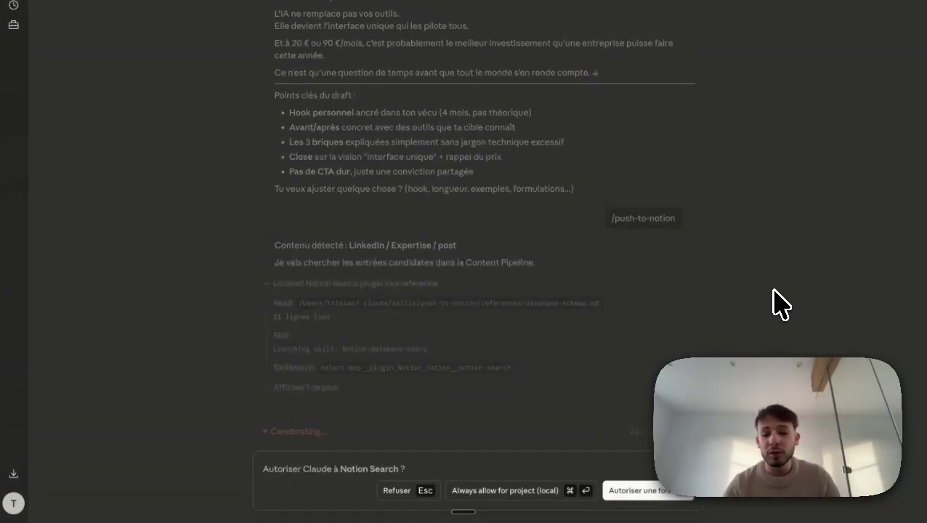
left_click(552, 498)
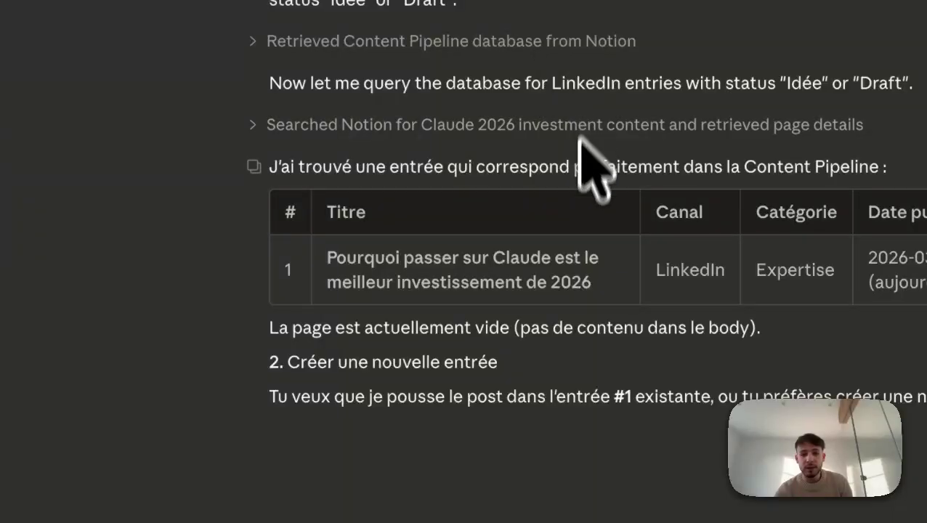
Reply "oui charge dans l'entrée existante" to have the post pushed into the matching Content Pipeline entry
left_click_drag(331, 263, 594, 294)
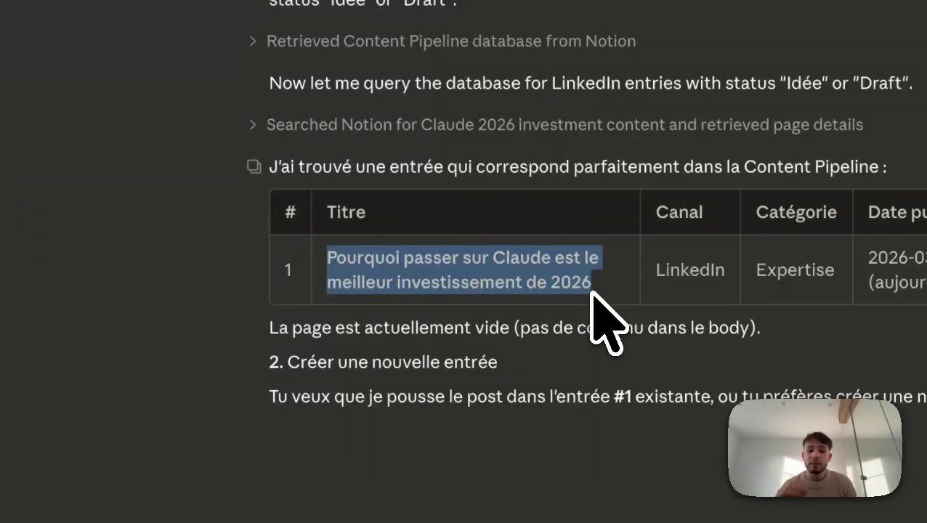
left_click(391, 404)
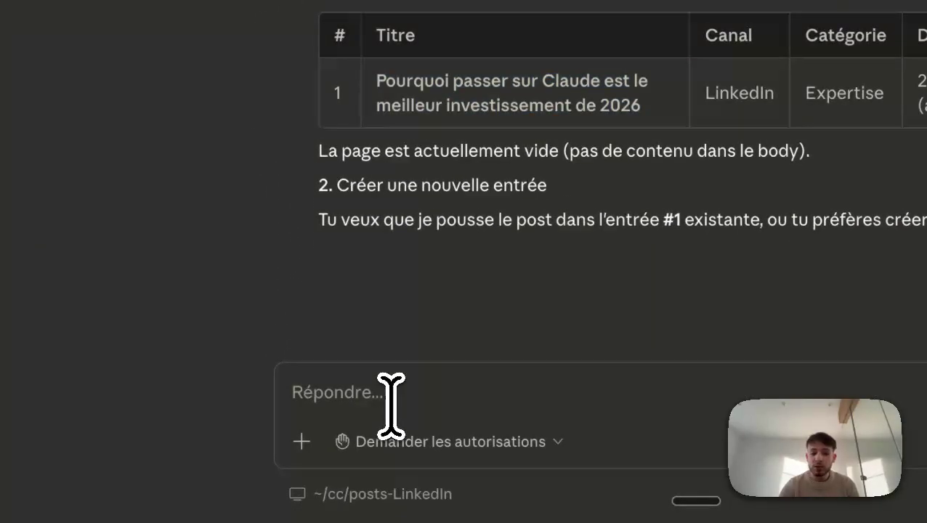
type("o")
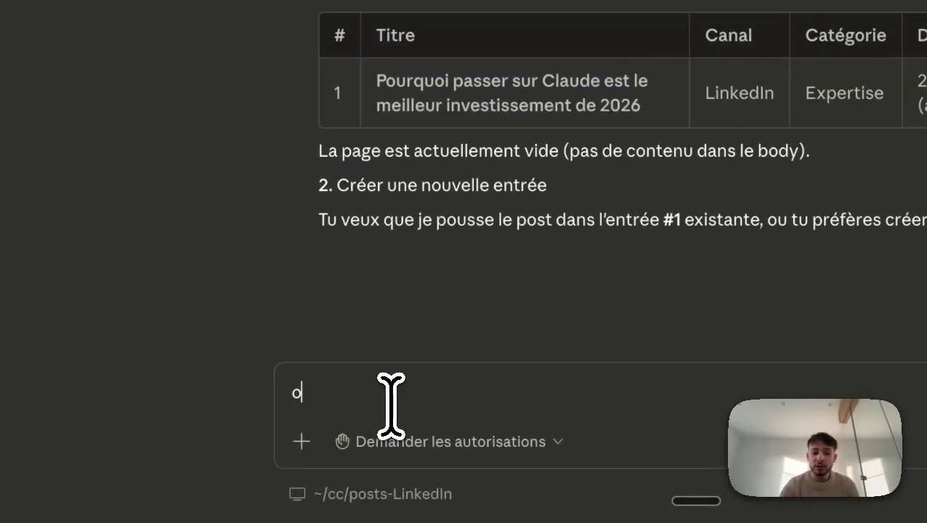
type("ui")
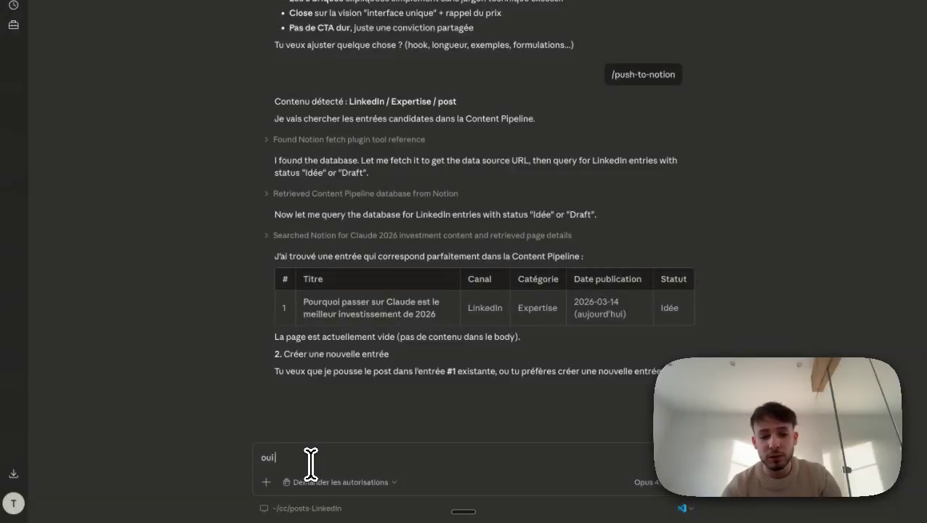
type(" charge dans l'entrée existante")
key("Return")
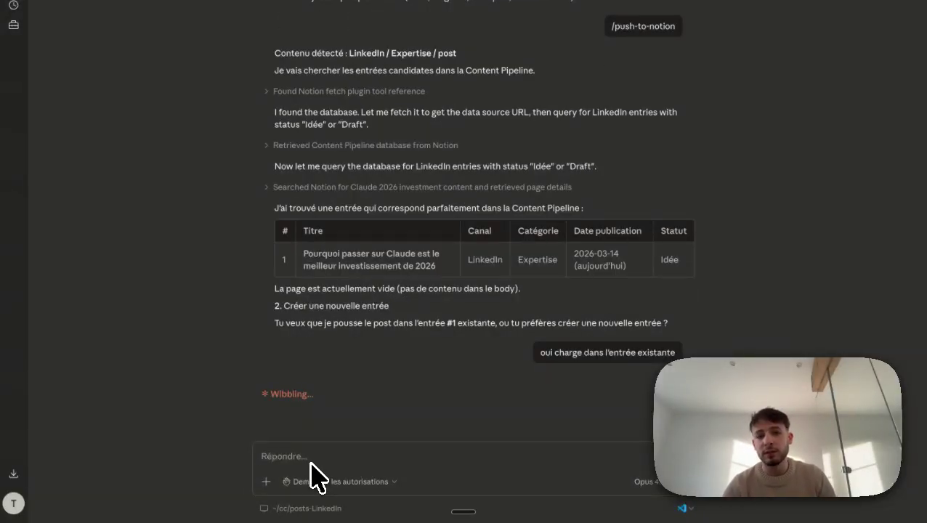
left_click(444, 492)
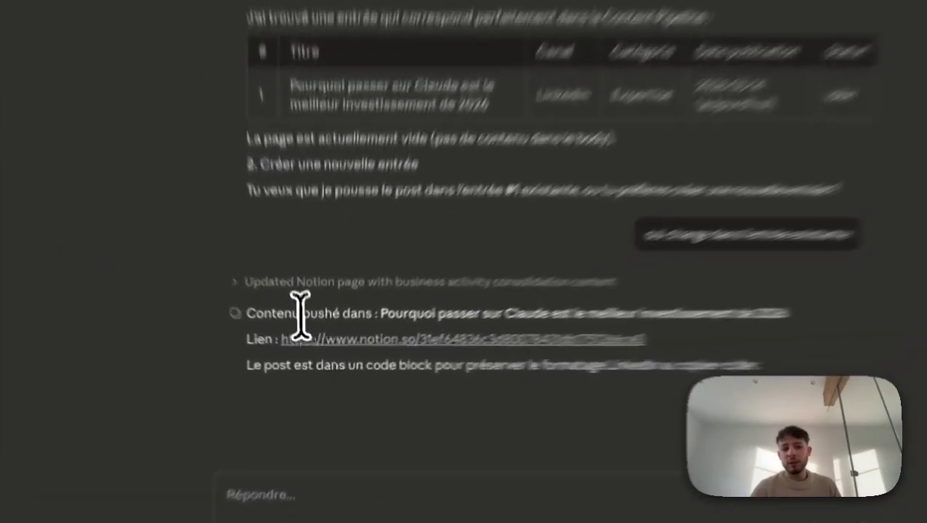
Switch to Notion, open the 14 March entry "Pourquoi passer sur Claude est le meilleur investissement de 2026" and set its code block language to Texte brut
left_click_drag(299, 313, 378, 313)
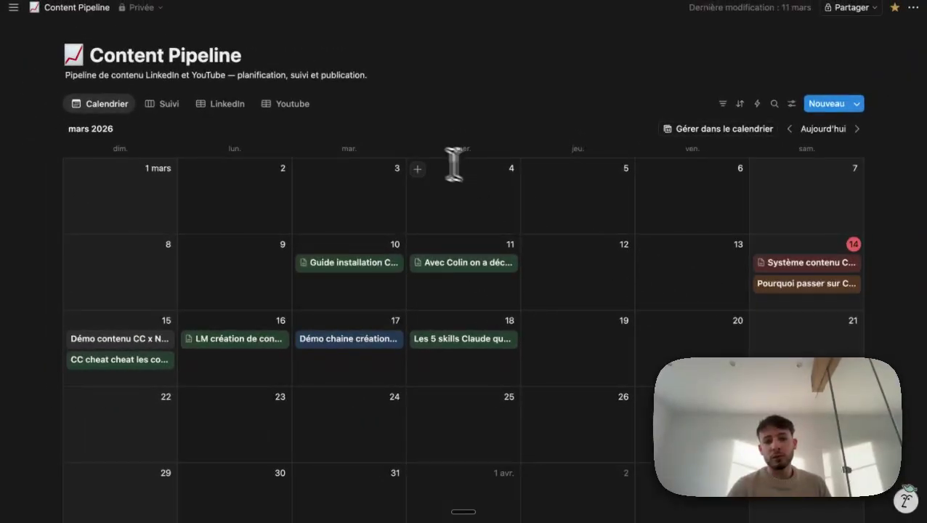
left_click(59, 1)
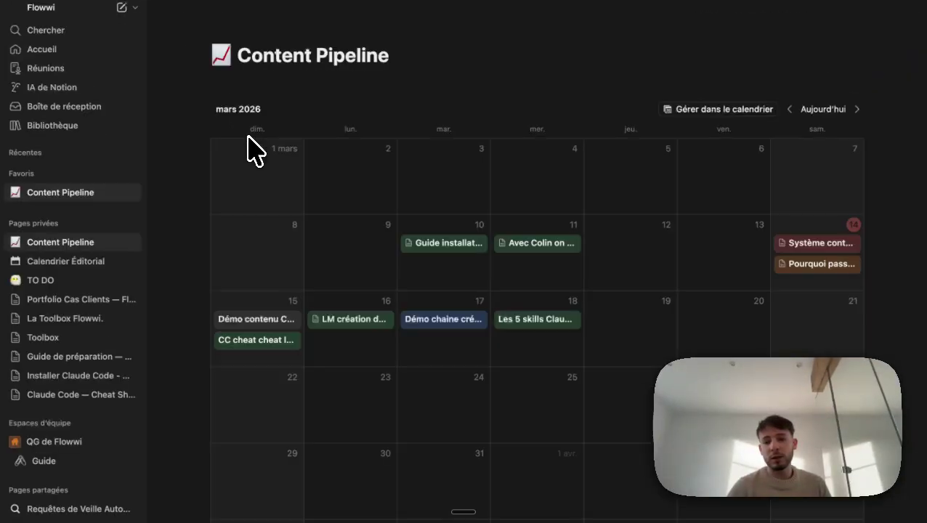
left_click(811, 290)
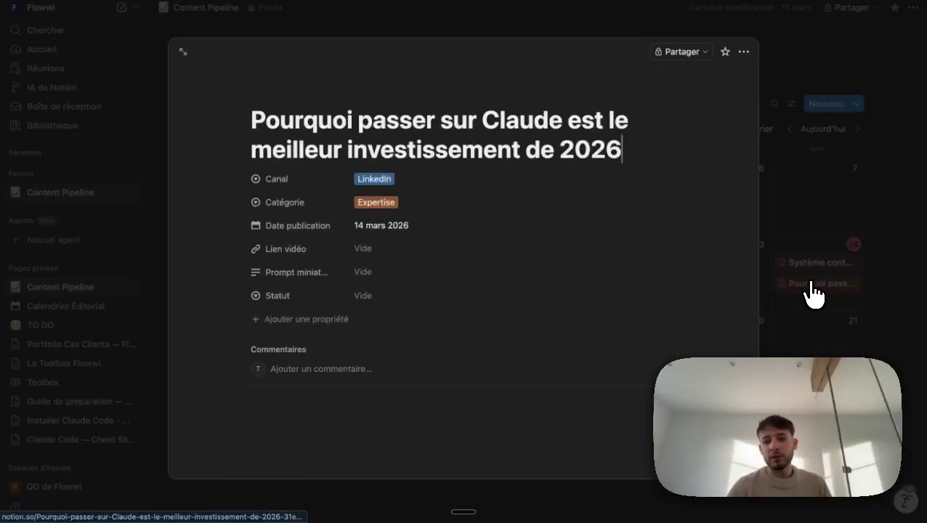
scroll(647, 256, "down", 5)
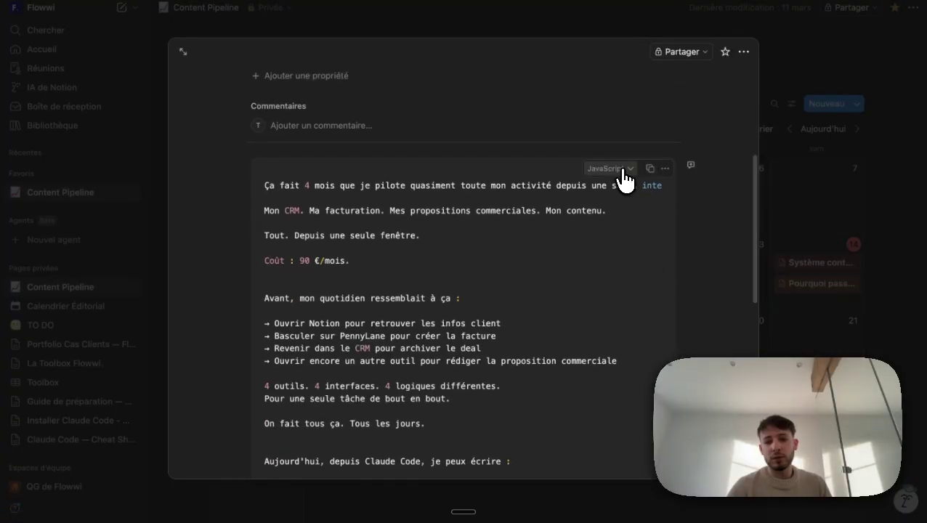
left_click(623, 173)
type("tex")
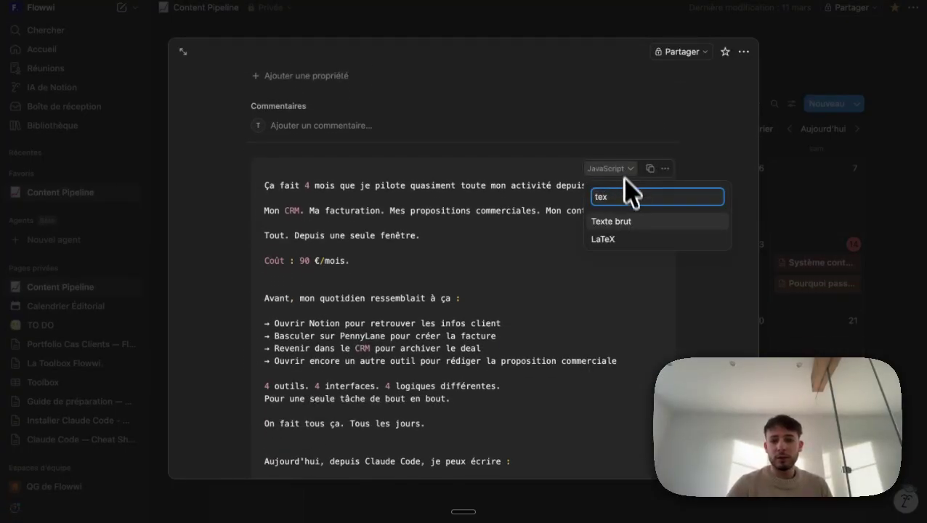
left_click(625, 221)
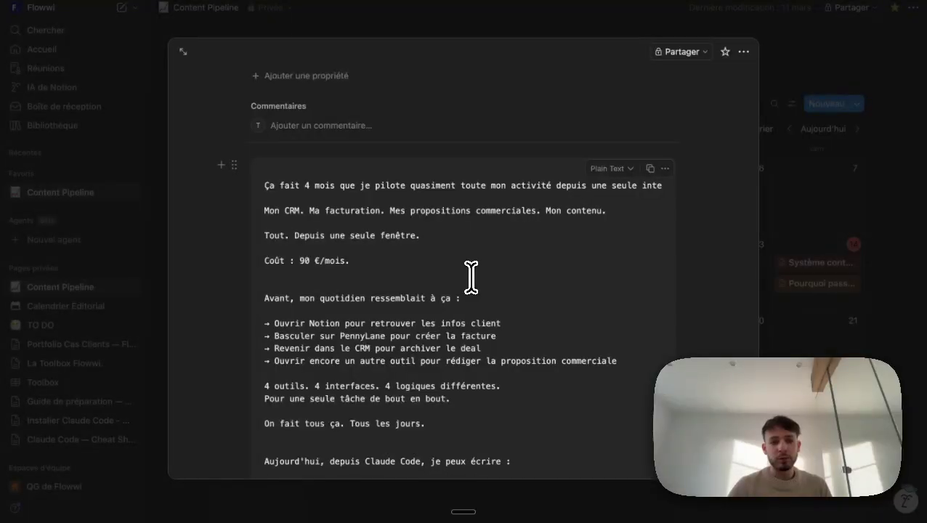
Review the pushed post in the Notion entry down to its closing lines, and return to the Content Pipeline calendar
scroll(471, 276, "down", 5)
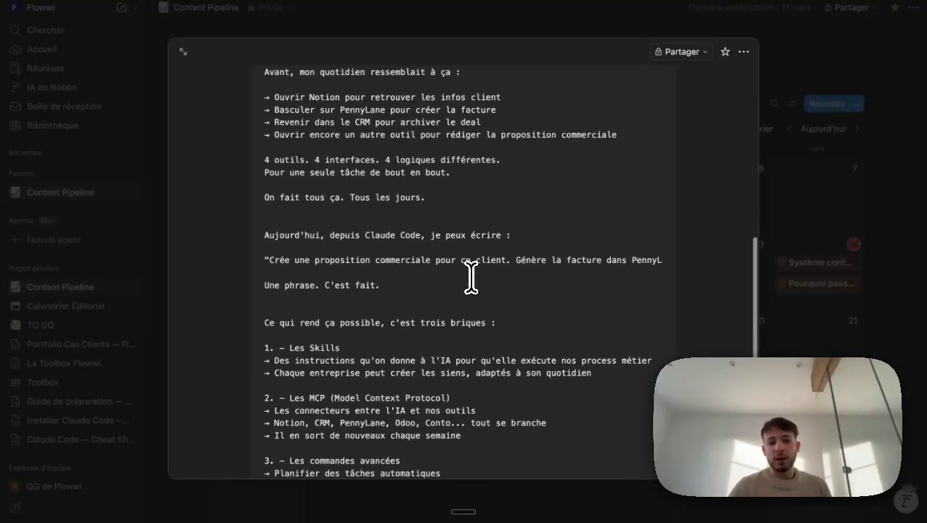
scroll(470, 276, "down", 3)
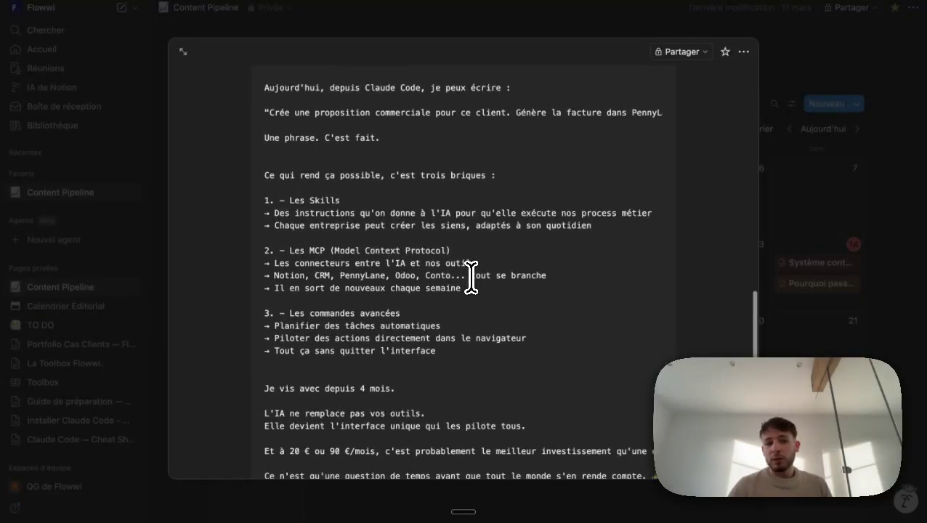
scroll(471, 276, "down", 2)
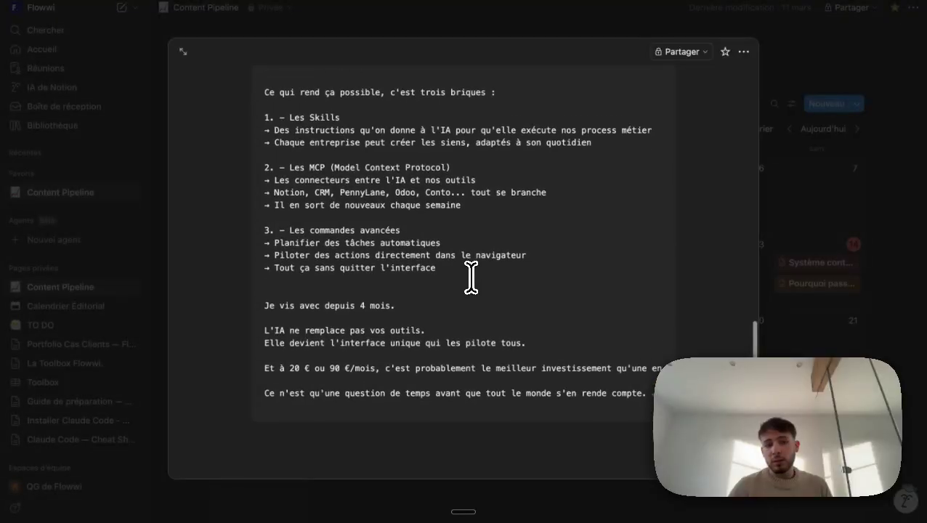
scroll(471, 276, "up", 6)
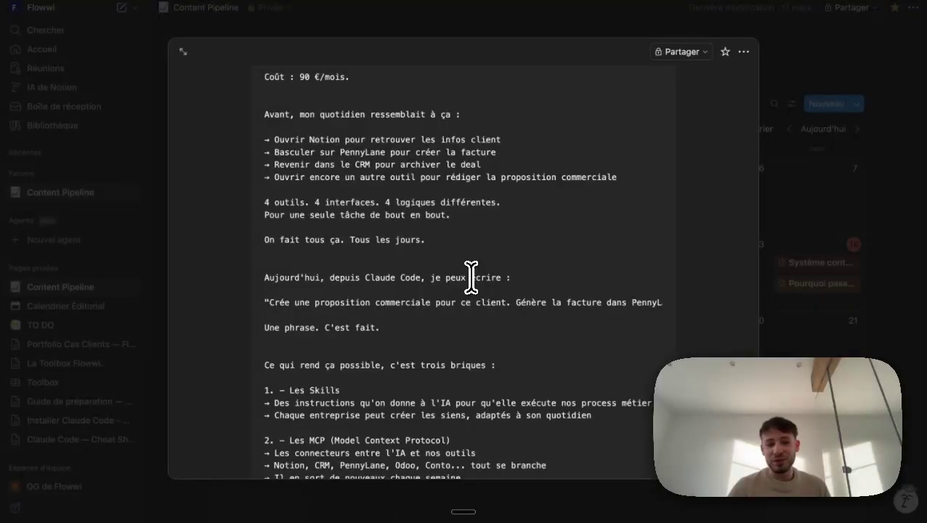
key("Escape")
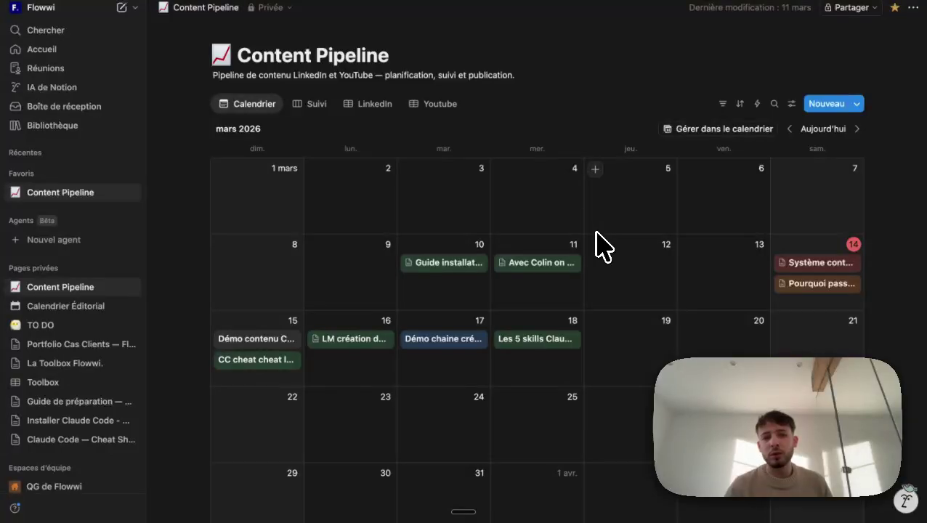
Create a calendar entry titled "xxx" on 12 mars 2026 with Canal set to LinkedIn, and view its Catégorie options without choosing one
scroll(597, 247, "down", 1)
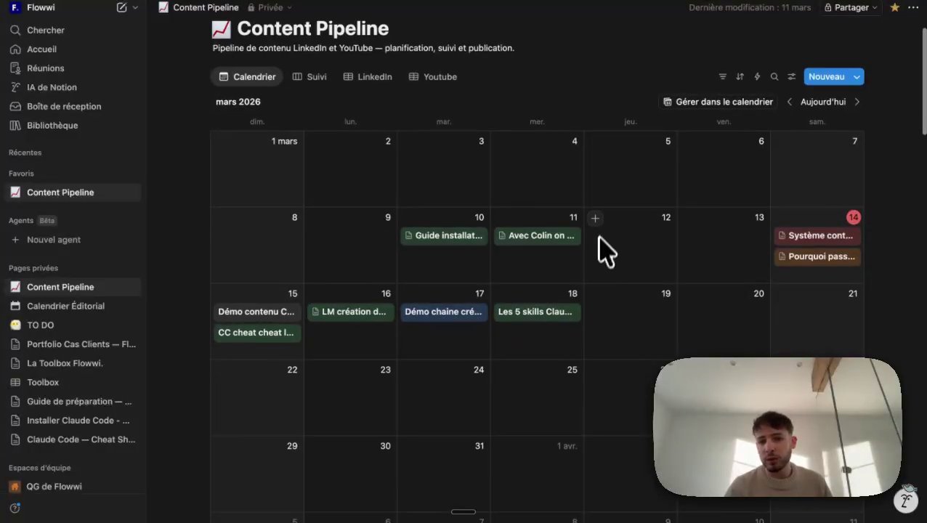
left_click(594, 219)
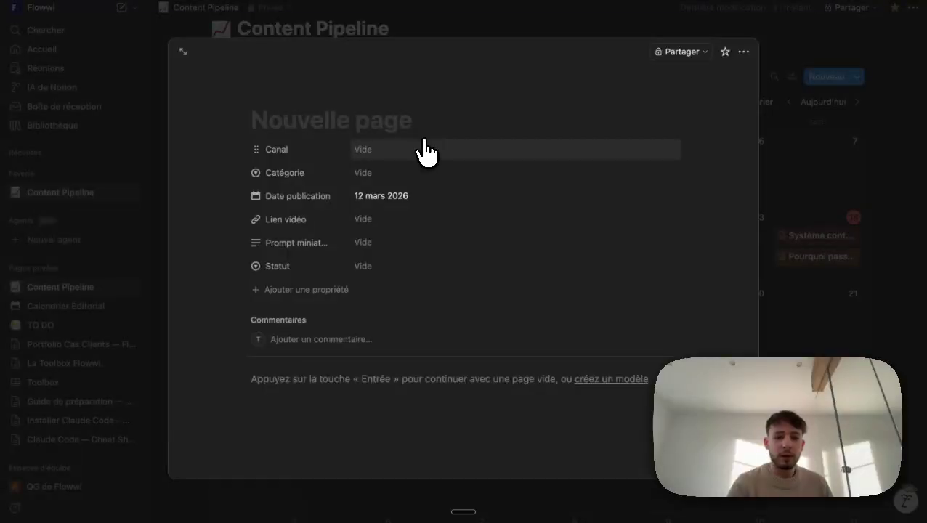
type("xxx")
left_click(385, 152)
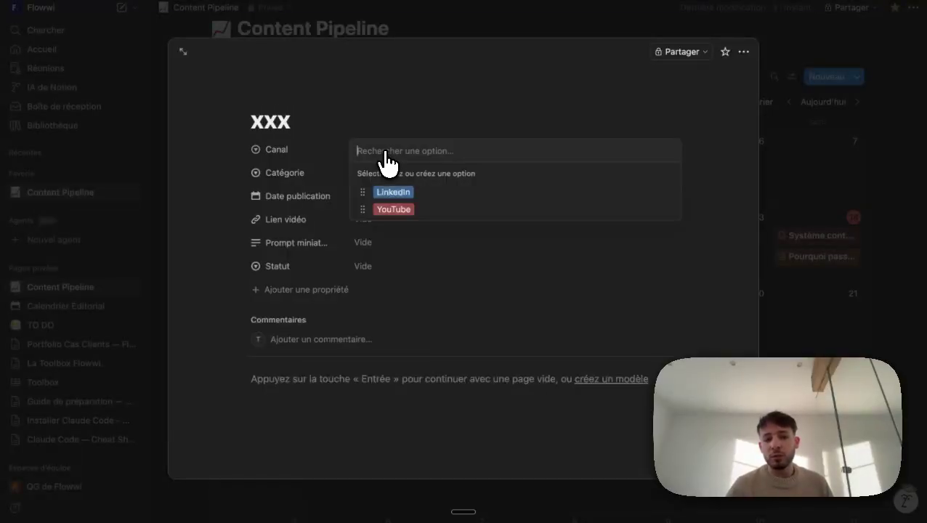
left_click(404, 194)
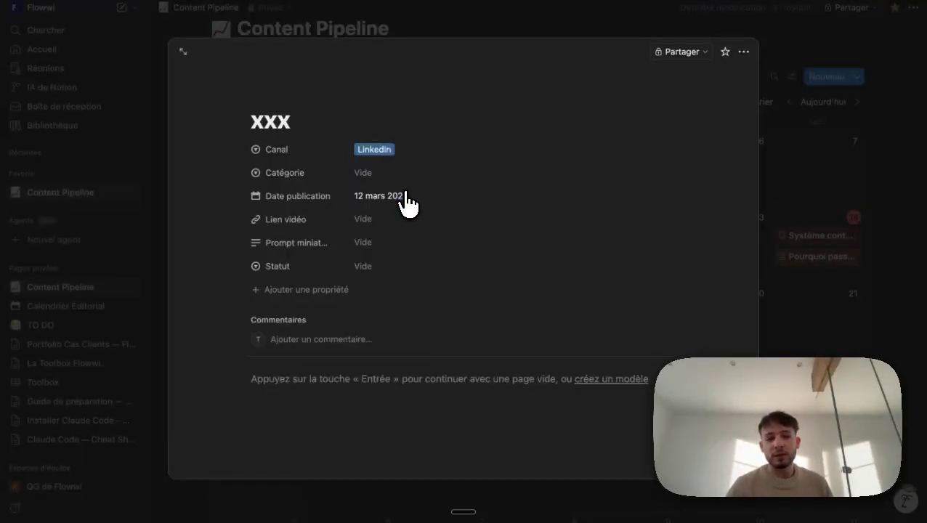
left_click(367, 179)
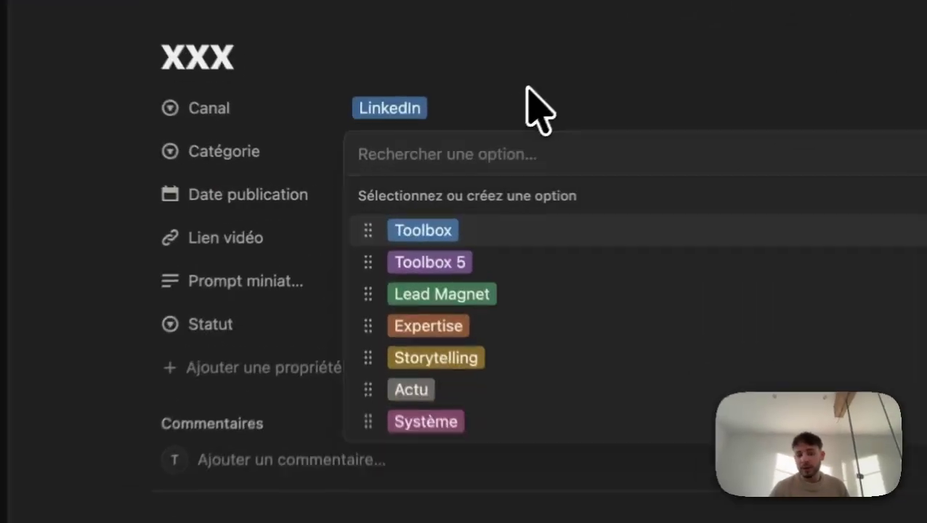
left_click(449, 138)
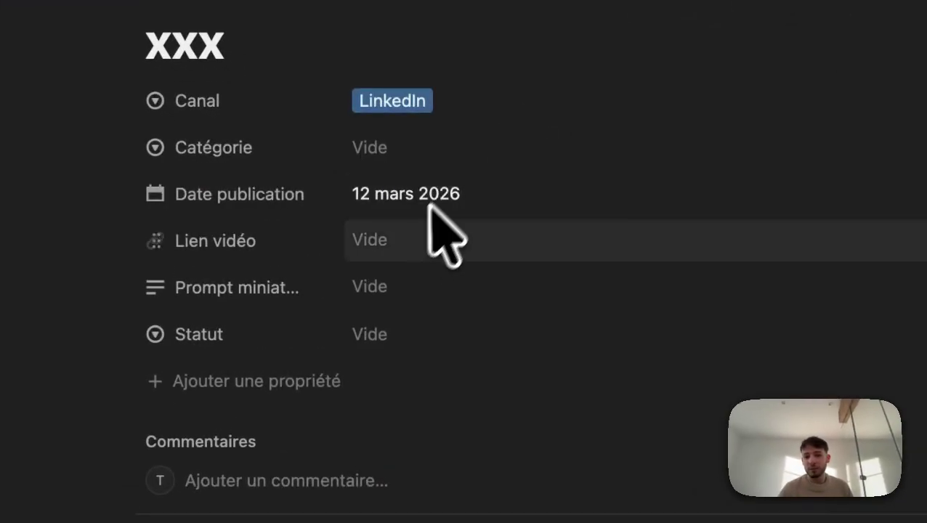
View the Statut options of the "xxx" entry without choosing one, and close the entry to return to the calendar
left_click(413, 252)
left_click(424, 331)
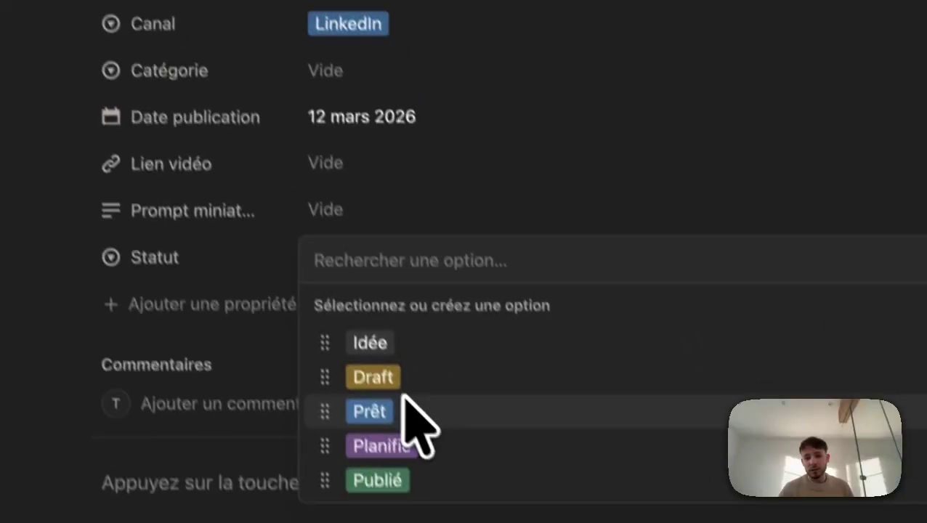
left_click(482, 200)
left_click(523, 71)
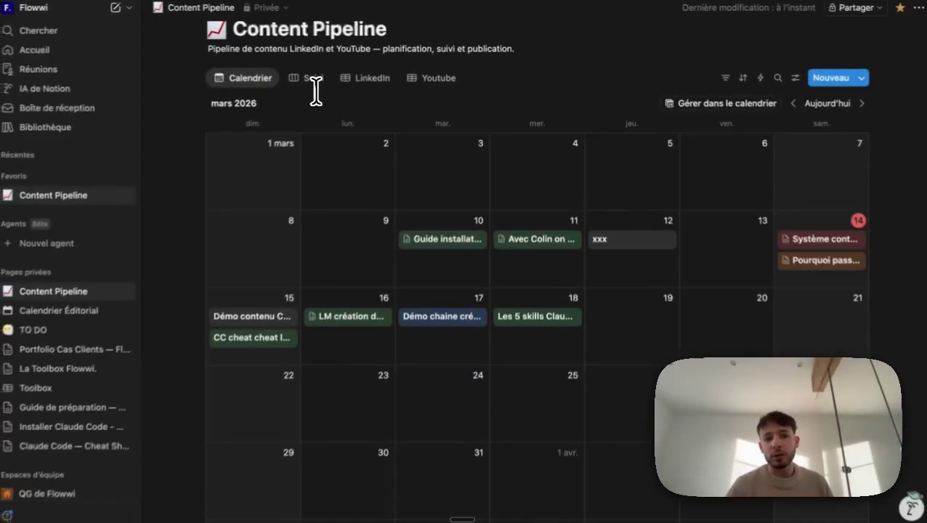
Show the Content Pipeline's Suivi board and look through its status columns from Idée to Publié
left_click(308, 79)
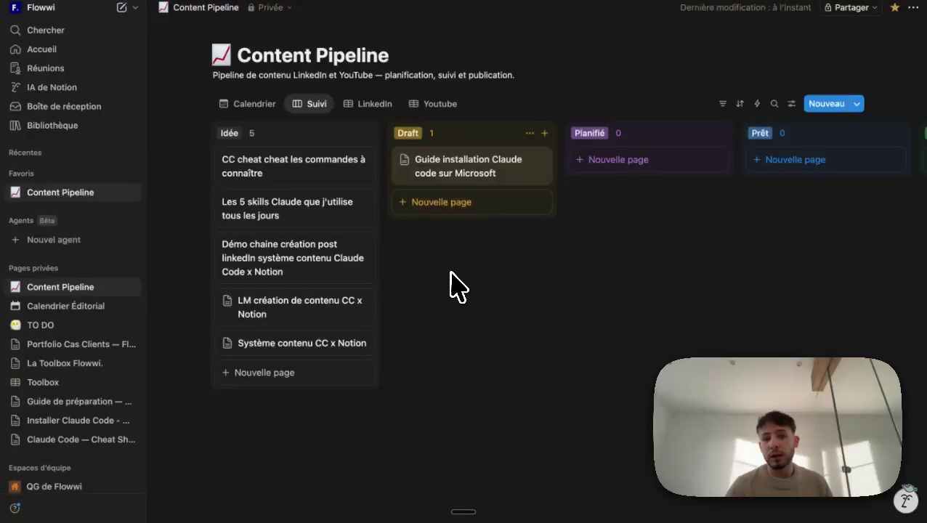
scroll(451, 285, "right", 2)
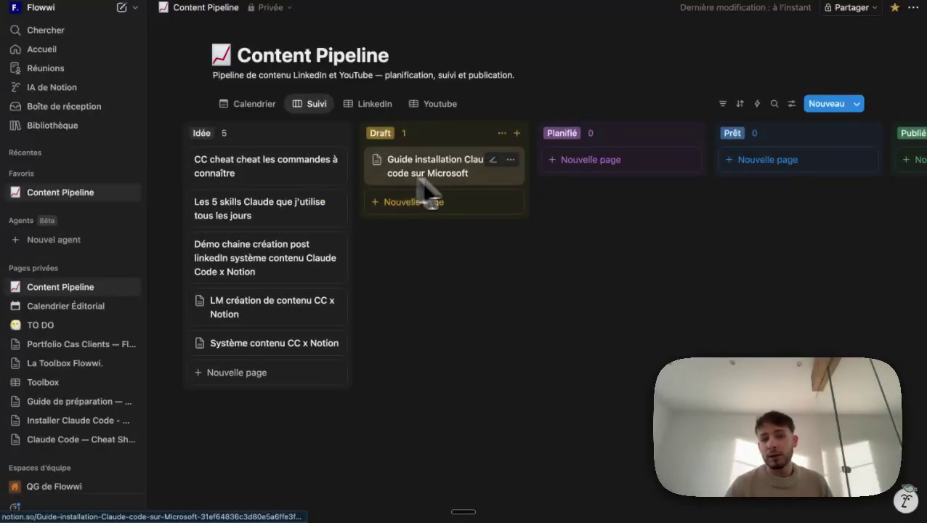
scroll(655, 173, "right", 5)
scroll(657, 172, "right", 6)
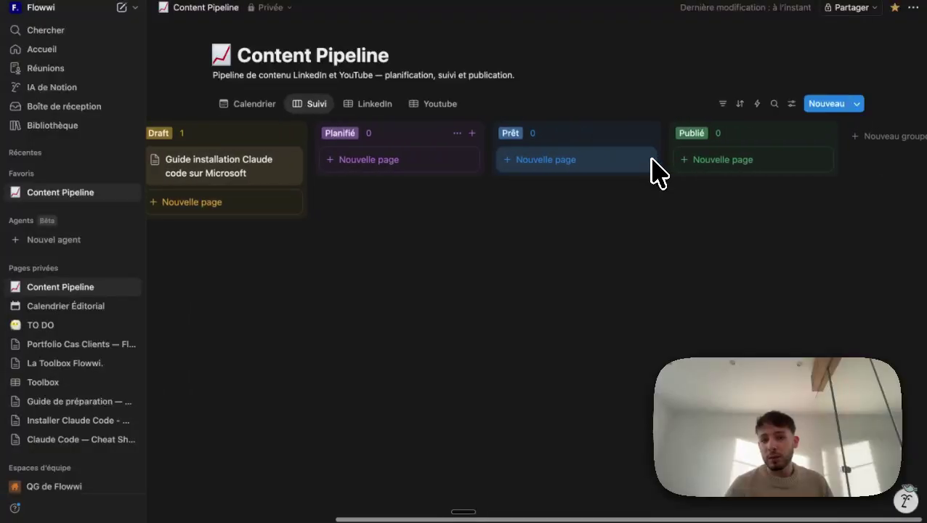
Look at the LinkedIn and Youtube tables of the Content Pipeline, and return to its Calendrier view
left_click(371, 104)
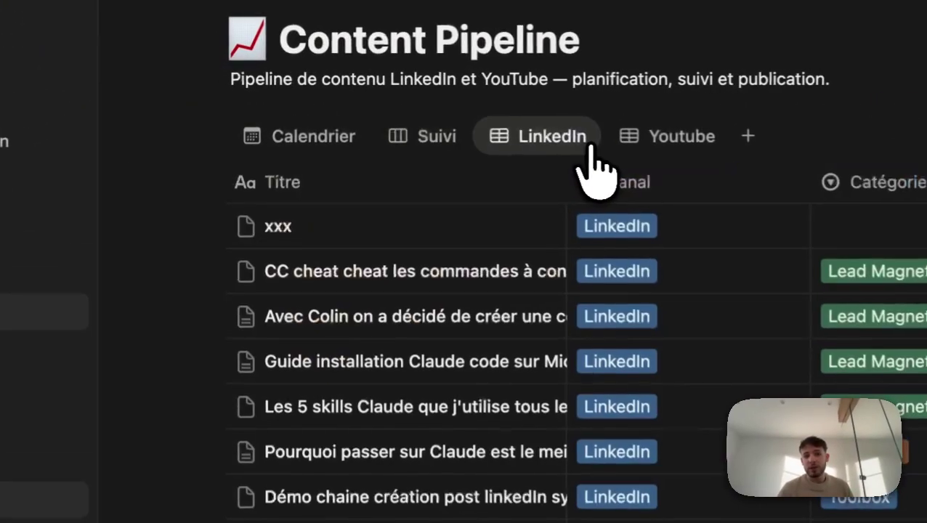
left_click(427, 104)
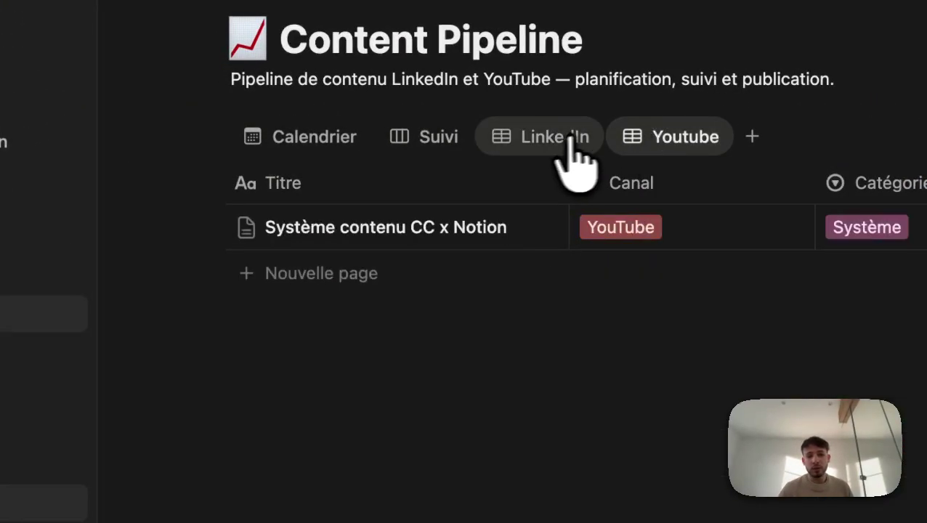
left_click(537, 140)
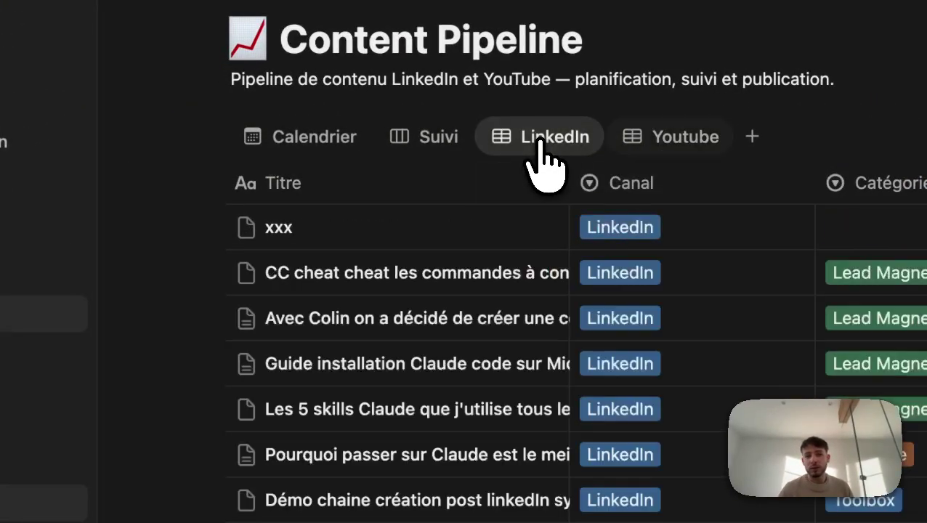
left_click(275, 142)
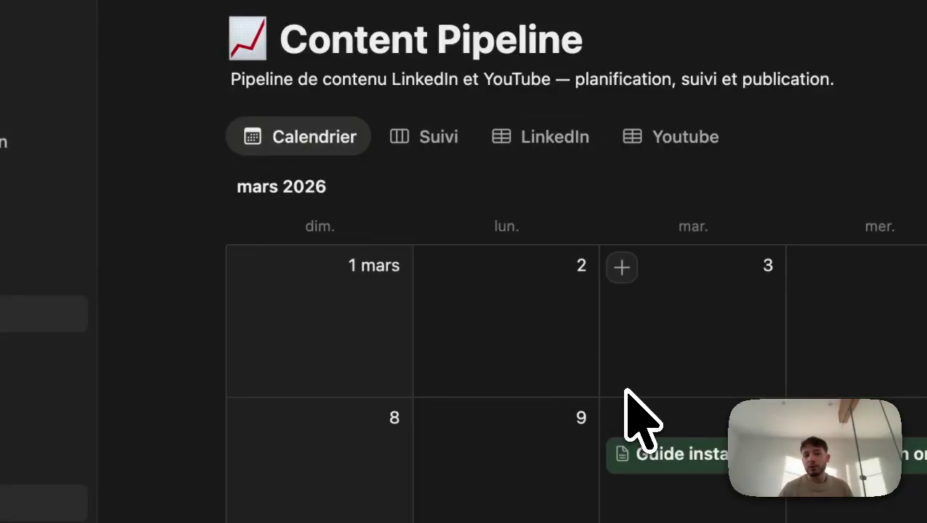
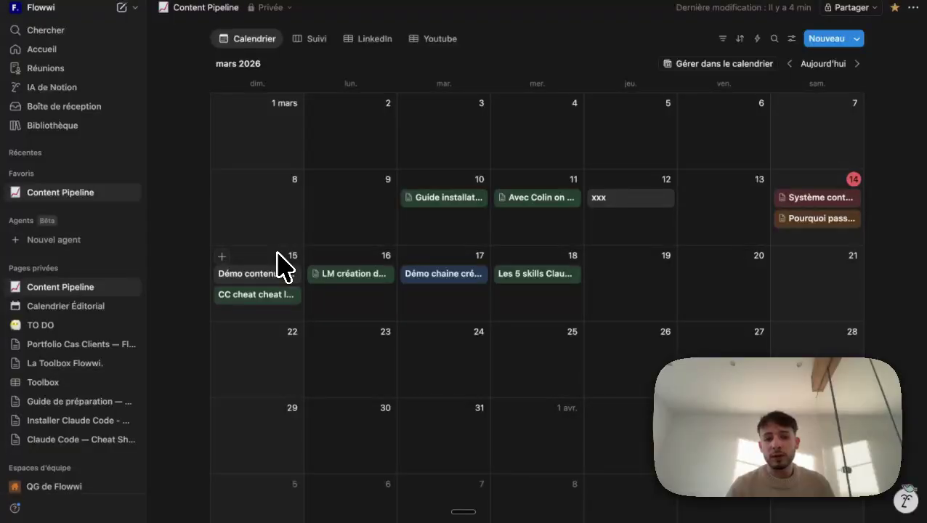
Switch to the VS Code project and expand exemples-posts with its expertise, leads-magnets, storytelling and toolobox folders to view the example files
key("super+Tab")
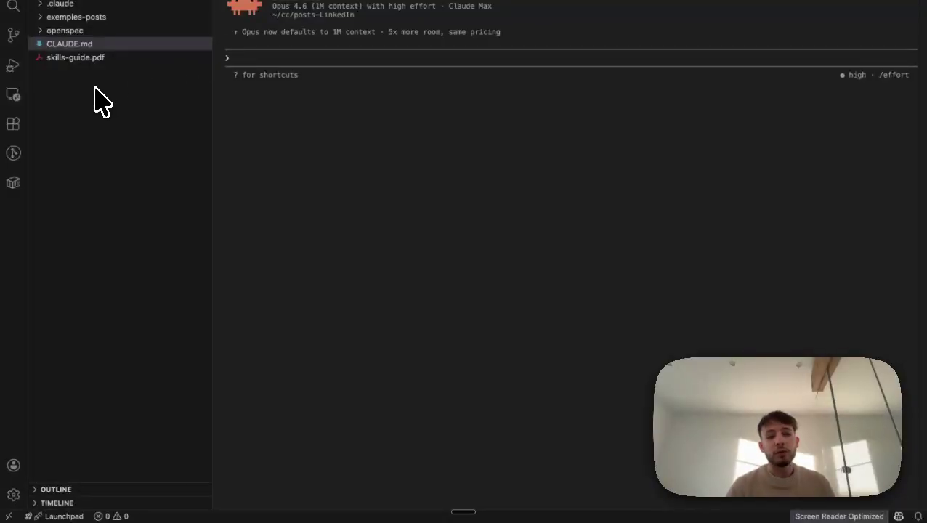
left_click(42, 17)
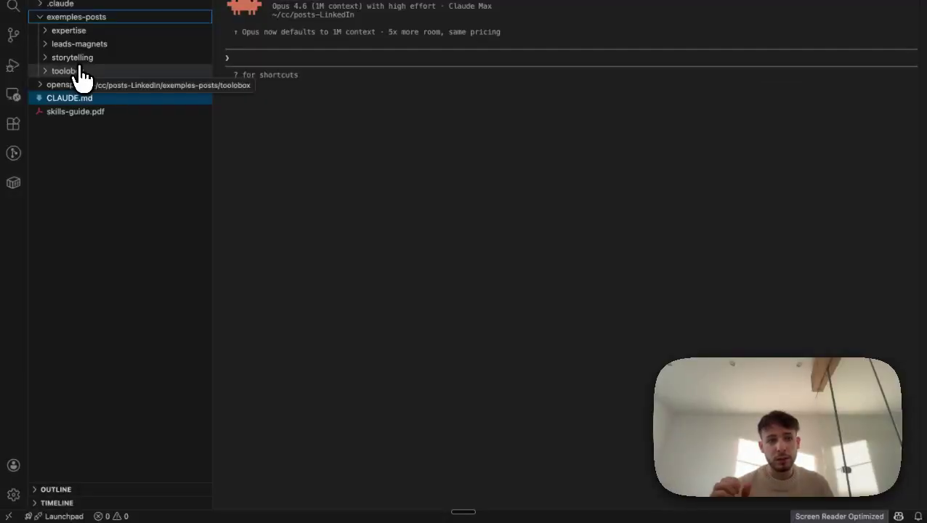
left_click(43, 30)
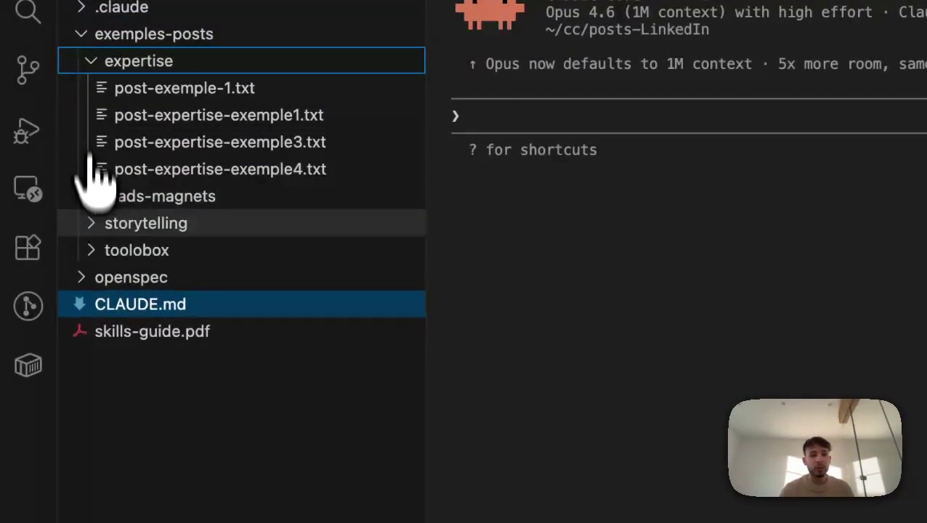
left_click(91, 196)
left_click(91, 386)
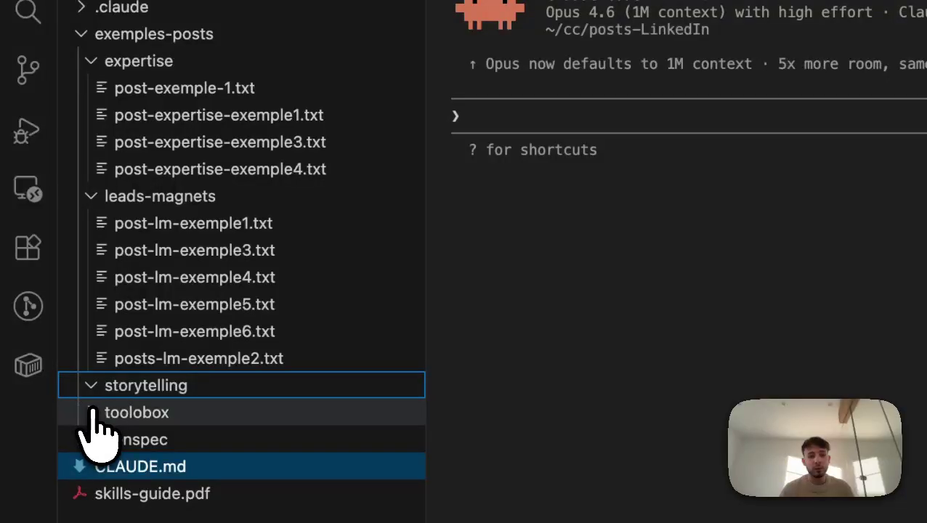
left_click(88, 413)
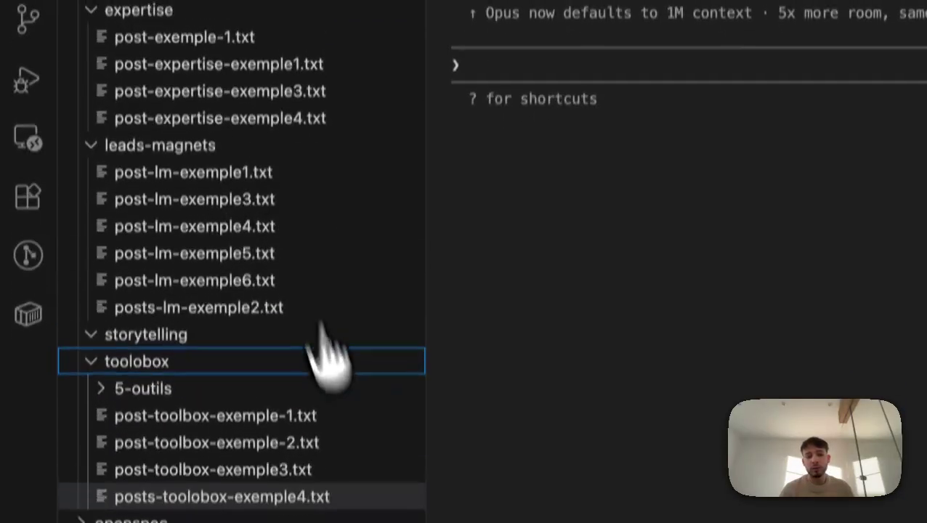
Collapse the toolobox, leads-magnets and expertise folders, and place the cursor in the Claude Code prompt
left_click(91, 369)
left_click(90, 153)
left_click(92, 47)
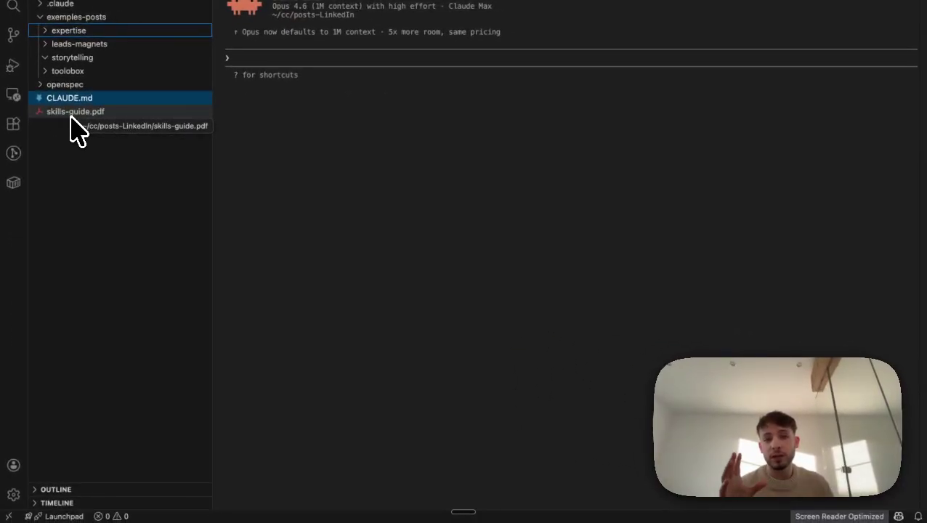
left_click(276, 62)
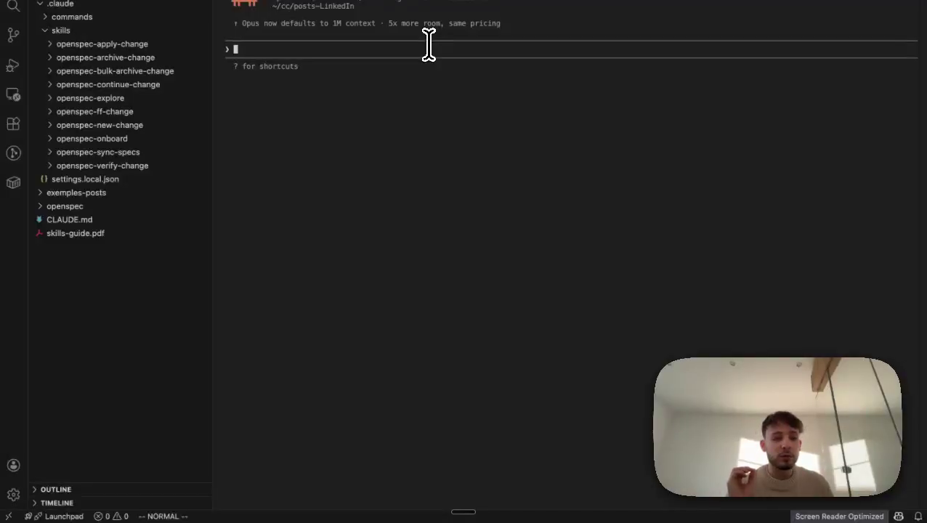
Switch to LinkedIn in the browser, leave the network list, and view the account's own profile down to the Activité posts
key("ctrl+Right")
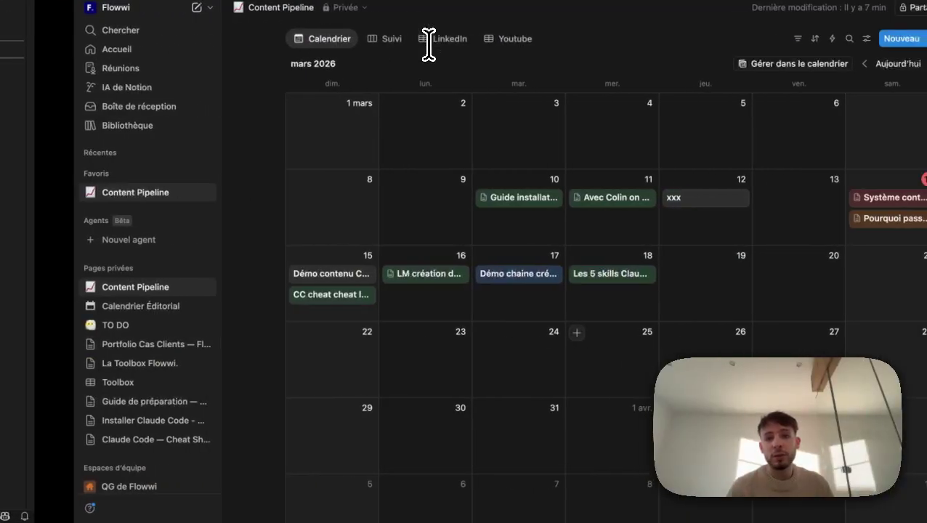
key("ctrl+Right")
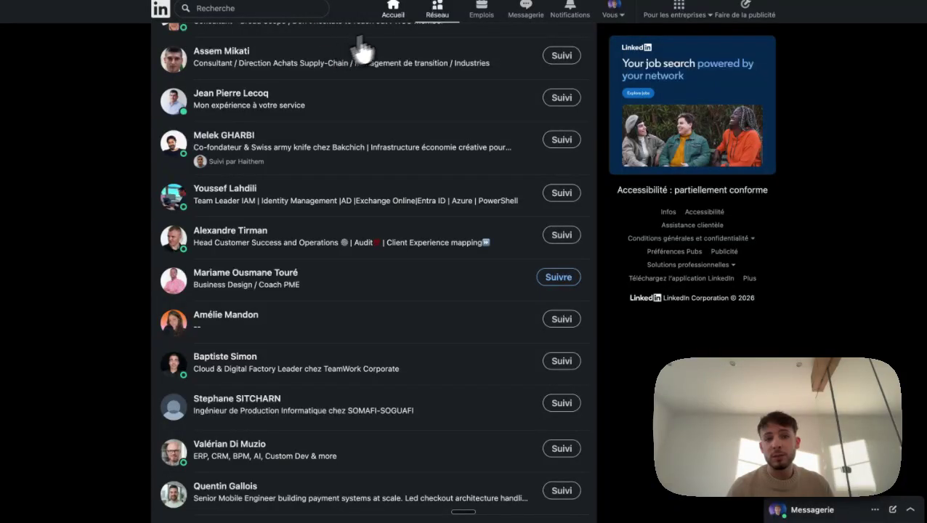
left_click(393, 10)
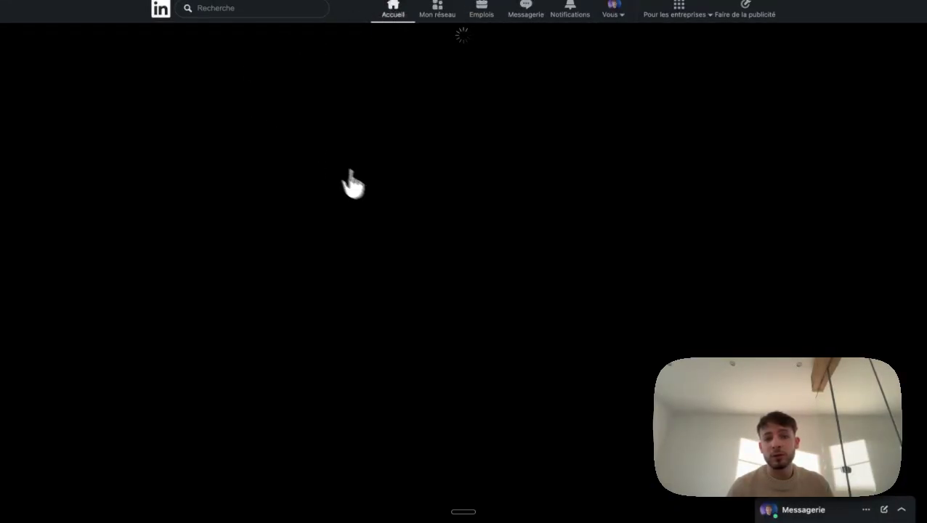
scroll(372, 188, "down", 5)
scroll(373, 187, "up", 2)
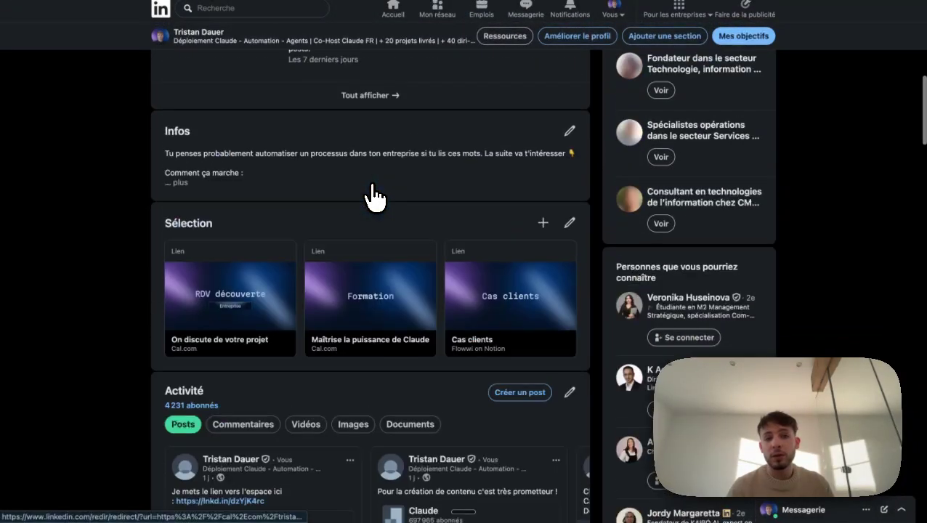
scroll(374, 195, "down", 1)
scroll(374, 195, "down", 5)
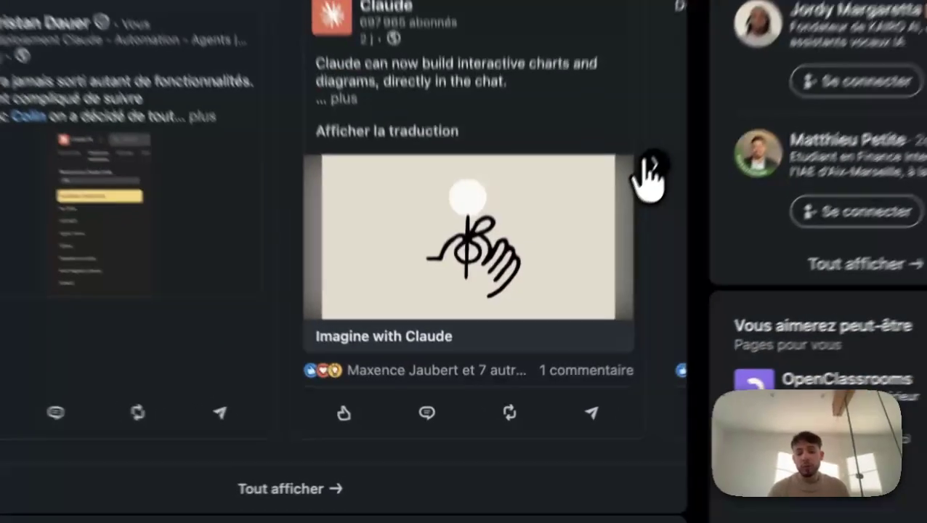
Browse through the account's recent posts in the Activité section, and switch back to the Claude conversation about the LinkedIn post
left_click(572, 296)
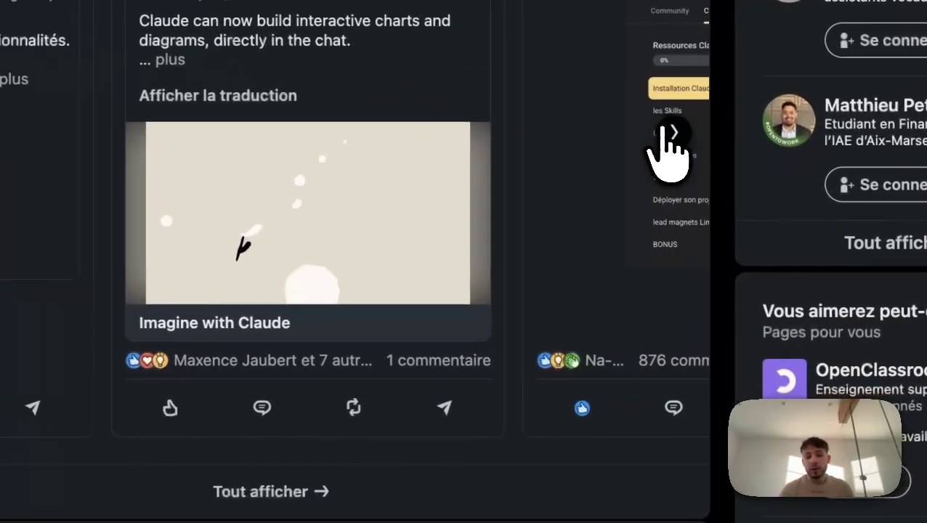
left_click(672, 133)
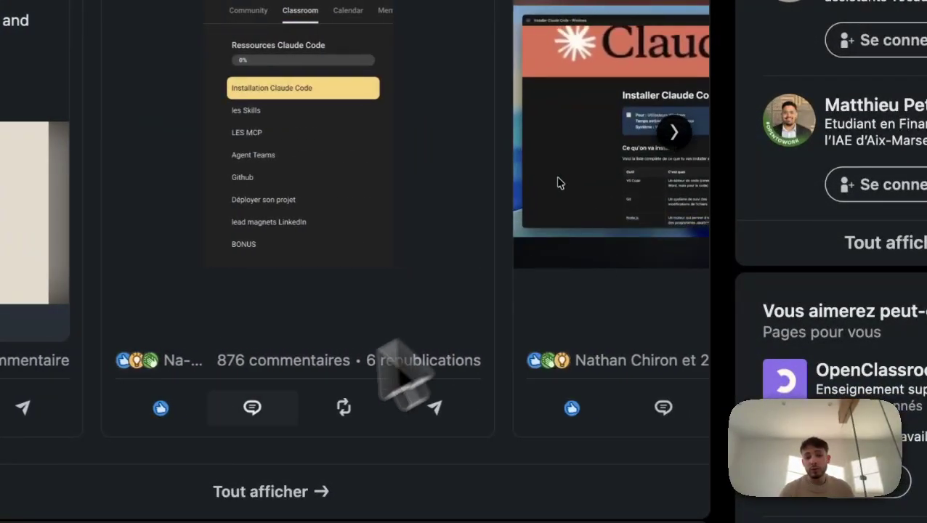
left_click(672, 134)
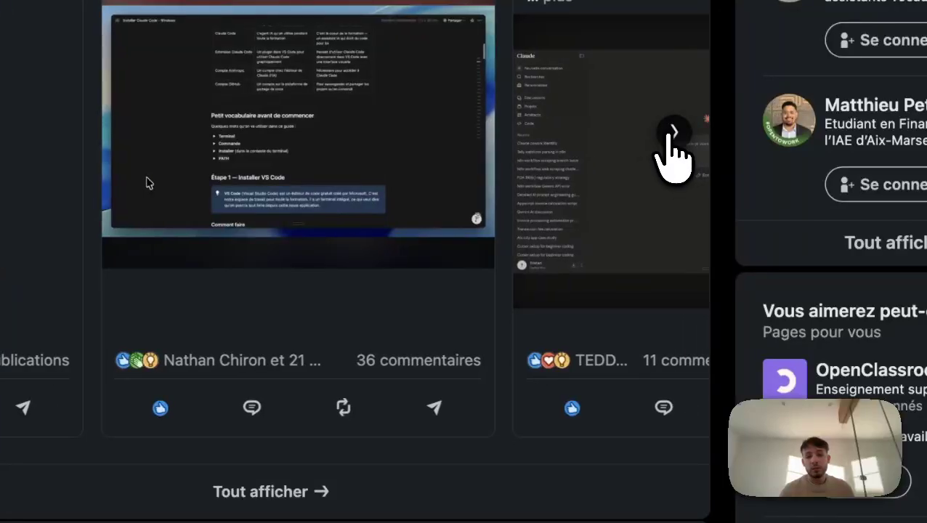
left_click(673, 134)
left_click(672, 133)
left_click(672, 132)
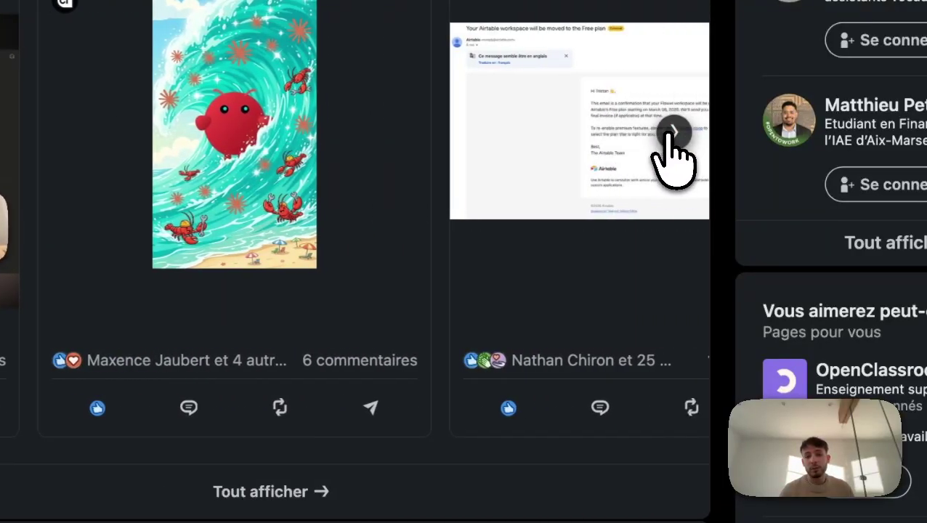
left_click(673, 133)
left_click(672, 138)
left_click(675, 146)
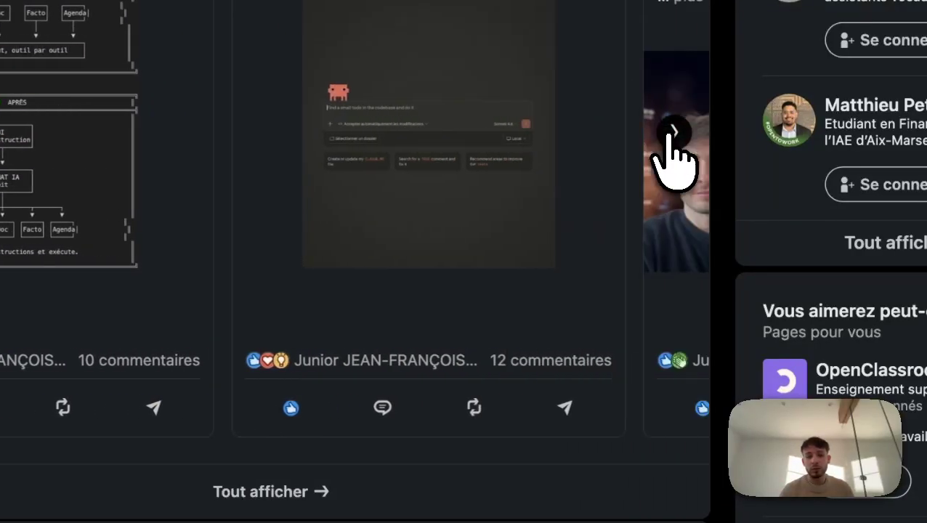
mouse_move(148, 403)
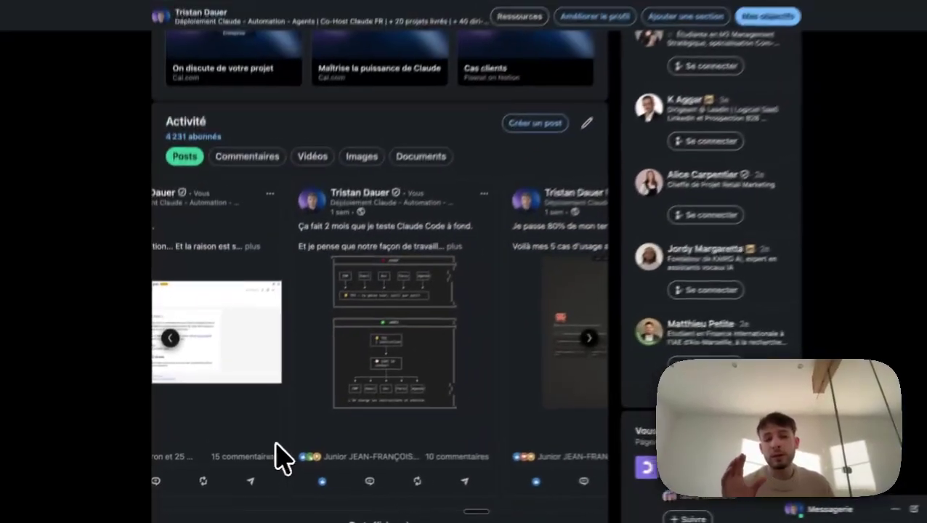
key("super+Tab")
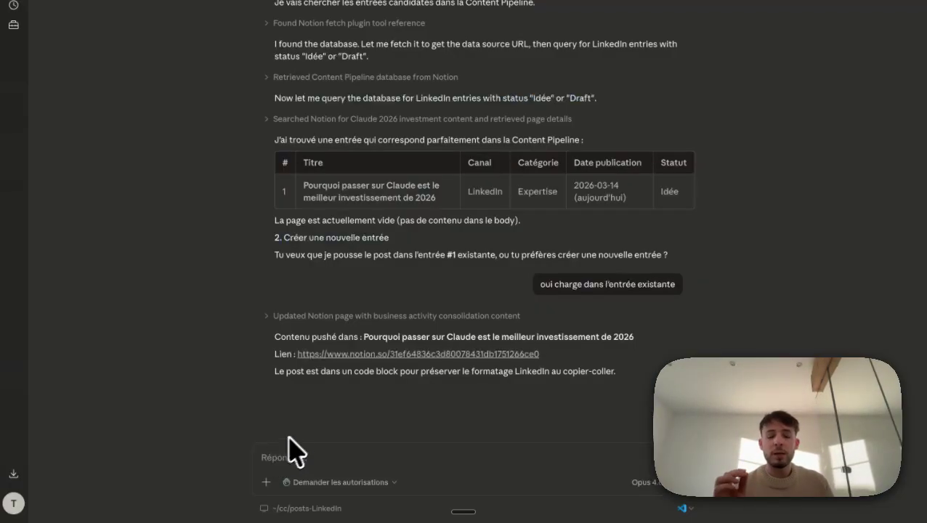